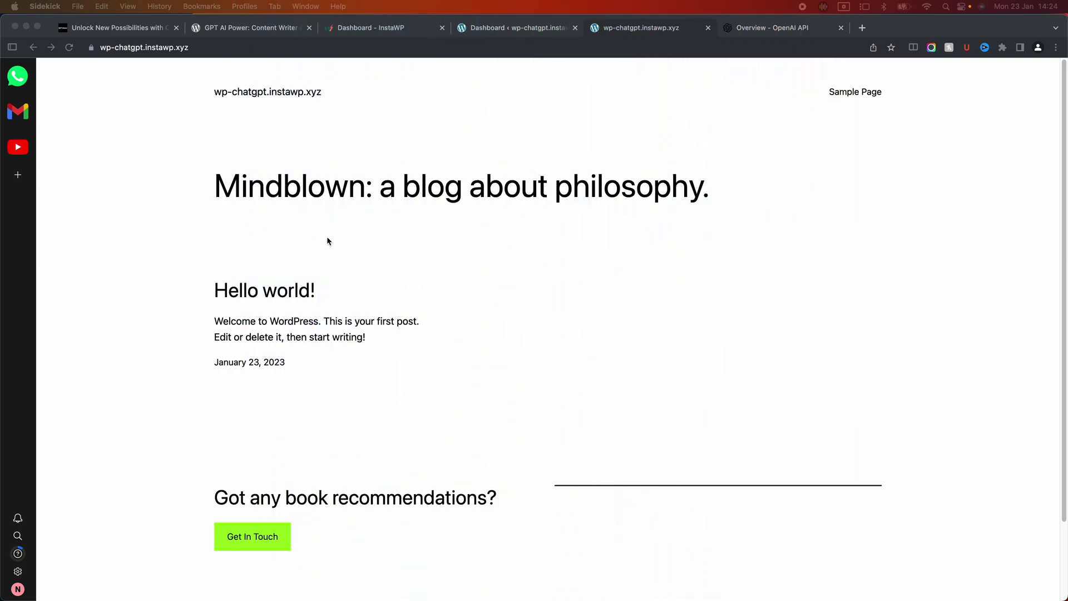
Scroll through the philosophy blog's front page to look it over
scroll(326, 241, "down", 3)
scroll(294, 162, "up", 3)
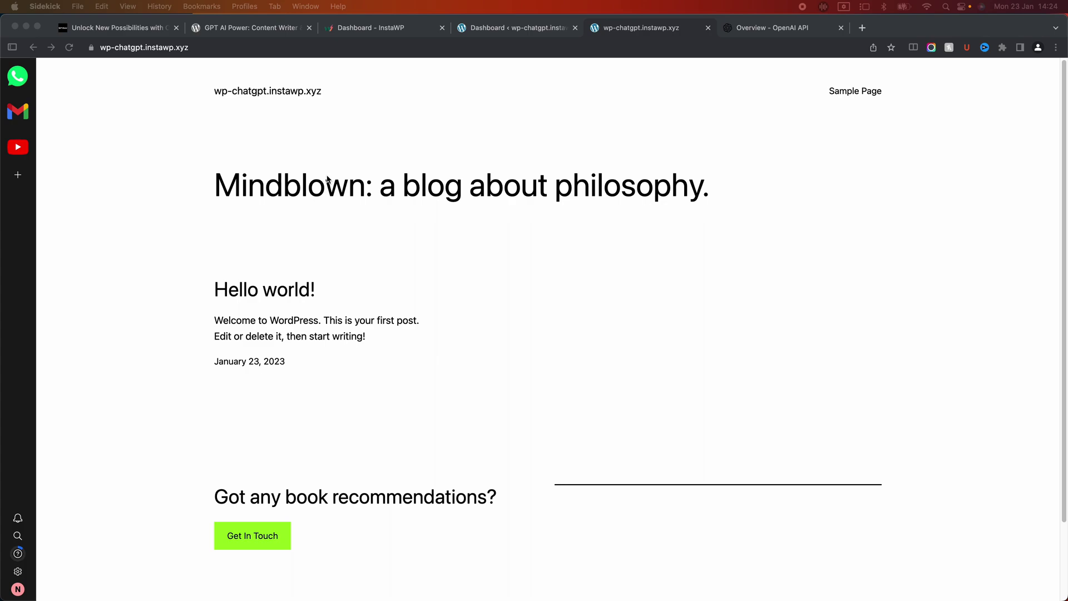
scroll(331, 161, "up", 1)
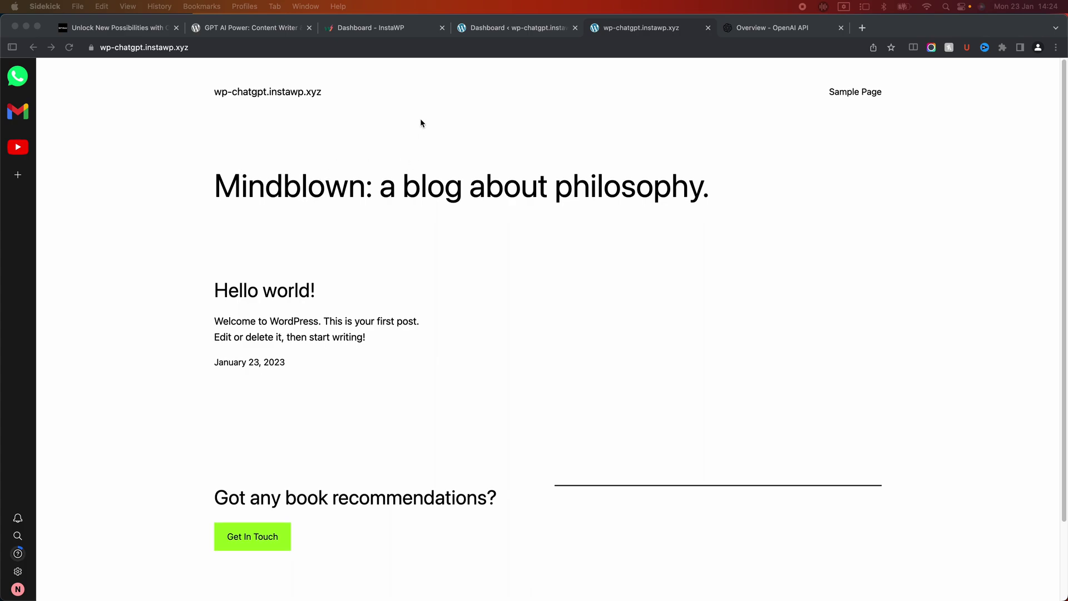
On the GPT AI Power plugin listing, bring up copy options for the selected plugin name
key("super+2")
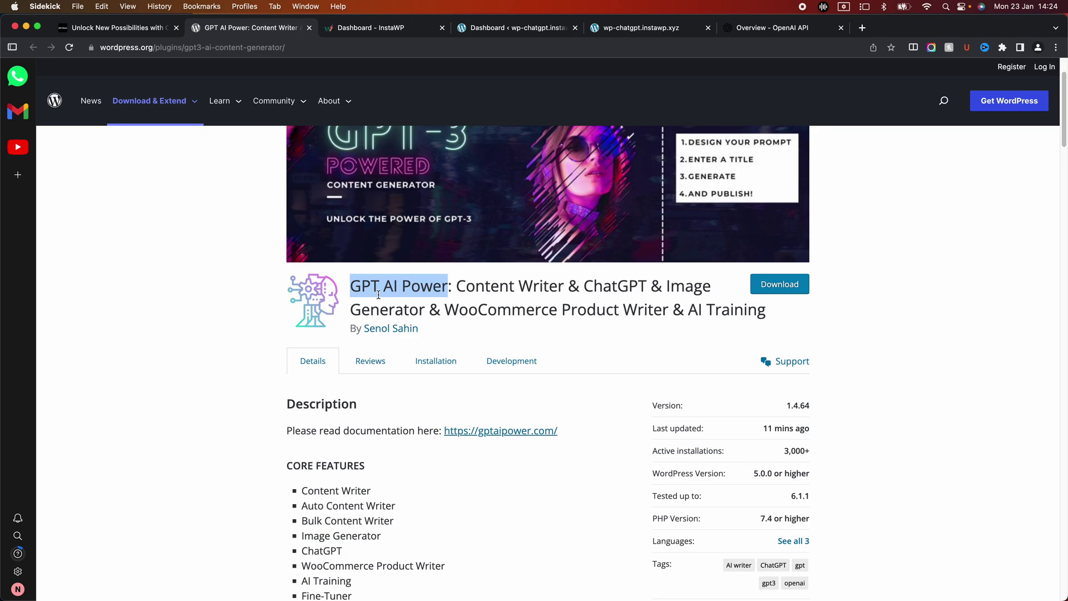
scroll(387, 281, "down", 1)
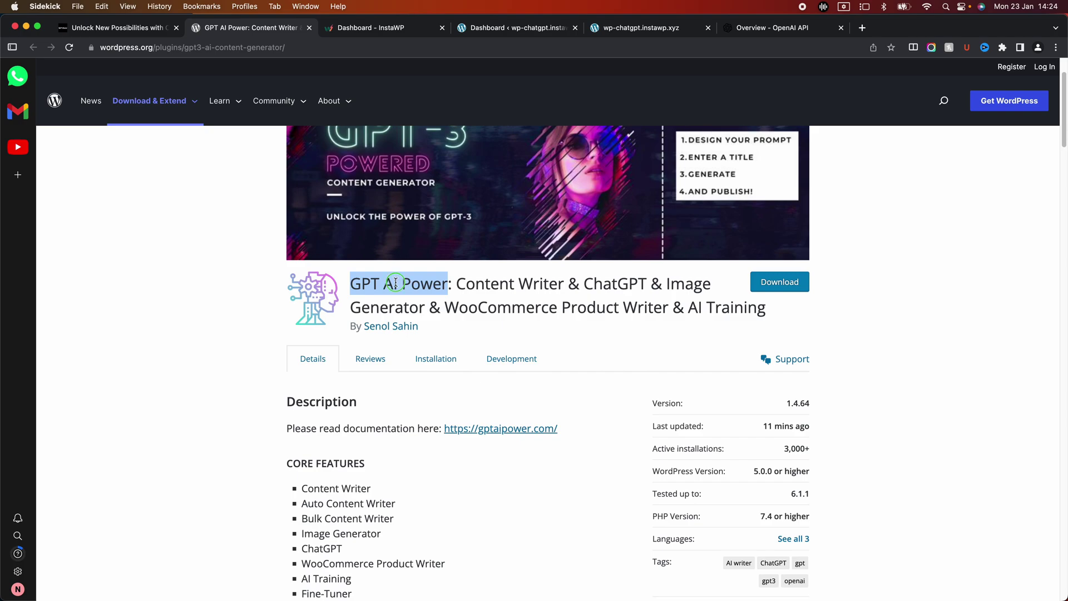
right_click(395, 281)
Copy the name 'GPT AI Power' and go to the admin's Plugins > Add New page
left_click(418, 306)
left_click(502, 29)
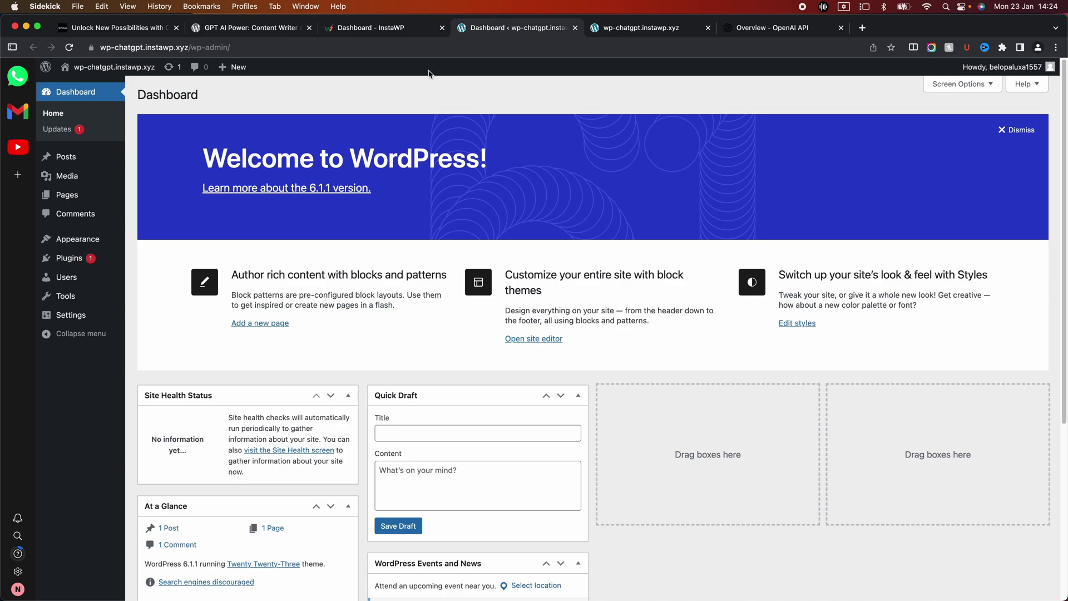
mouse_move(82, 260)
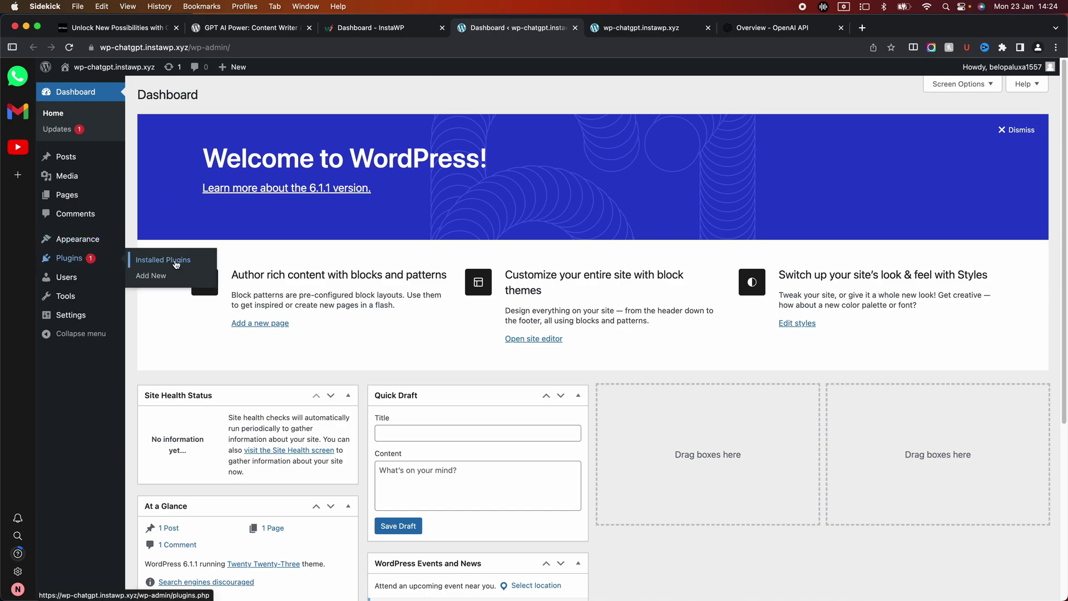
left_click(161, 276)
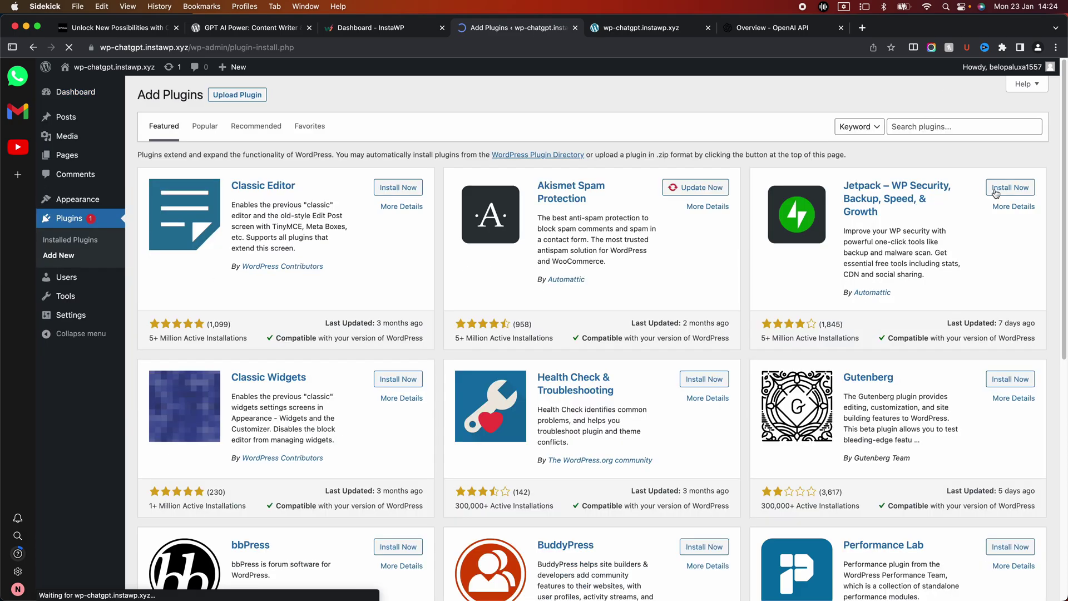
Search plugins for 'GPT AI Power', then install and activate it
left_click(947, 126)
key("super+v")
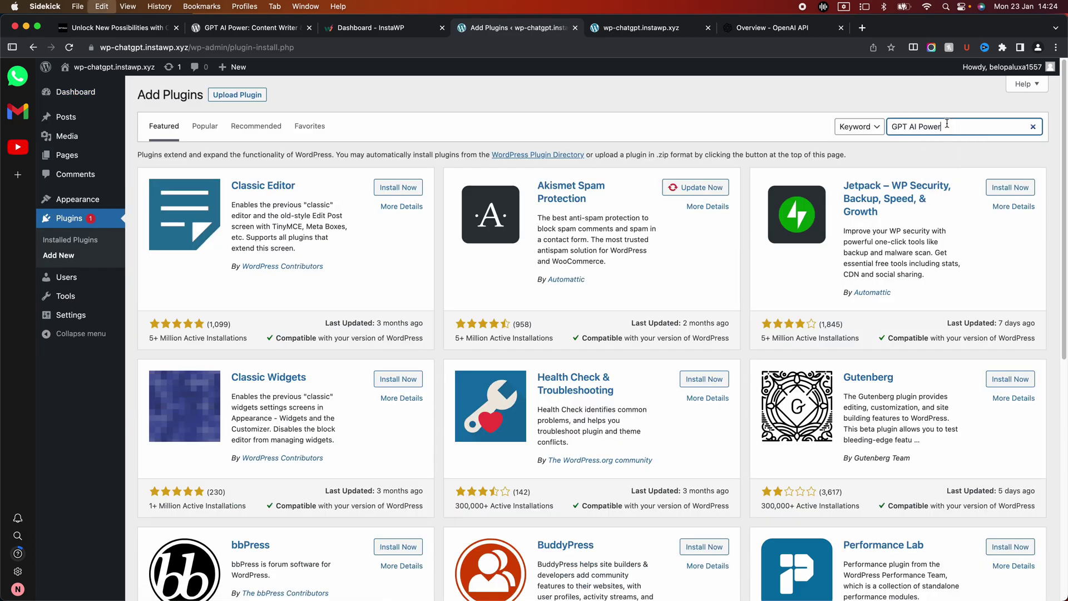
key("Return")
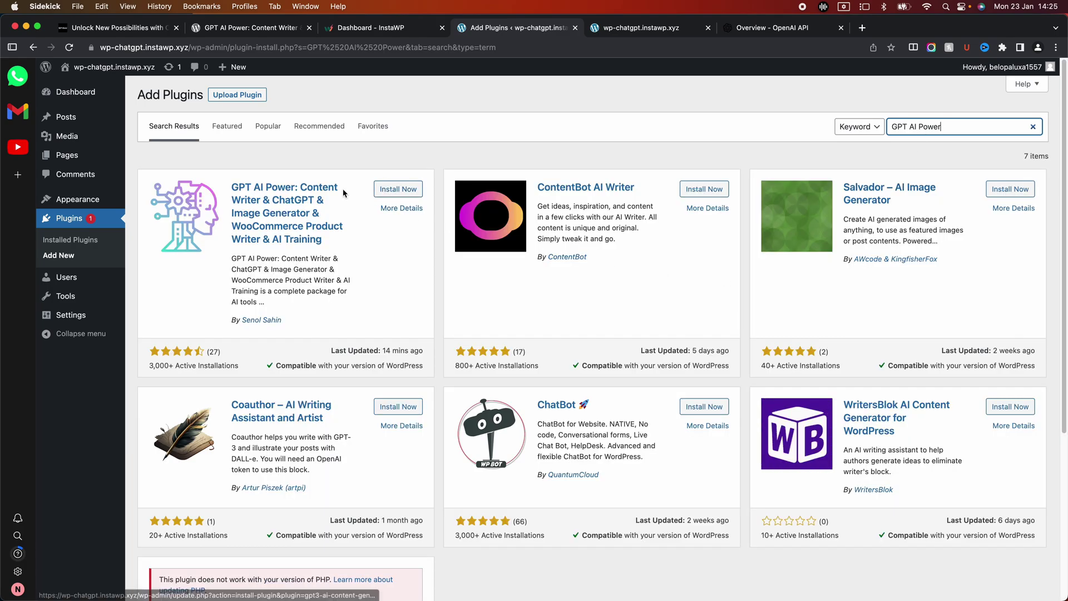
left_click(388, 190)
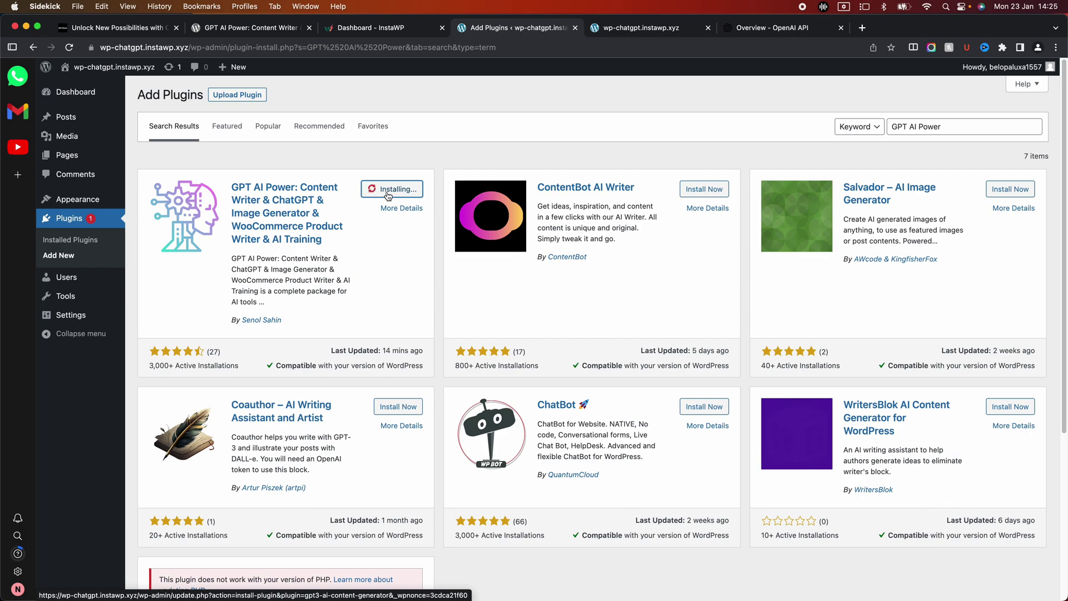
left_click(397, 192)
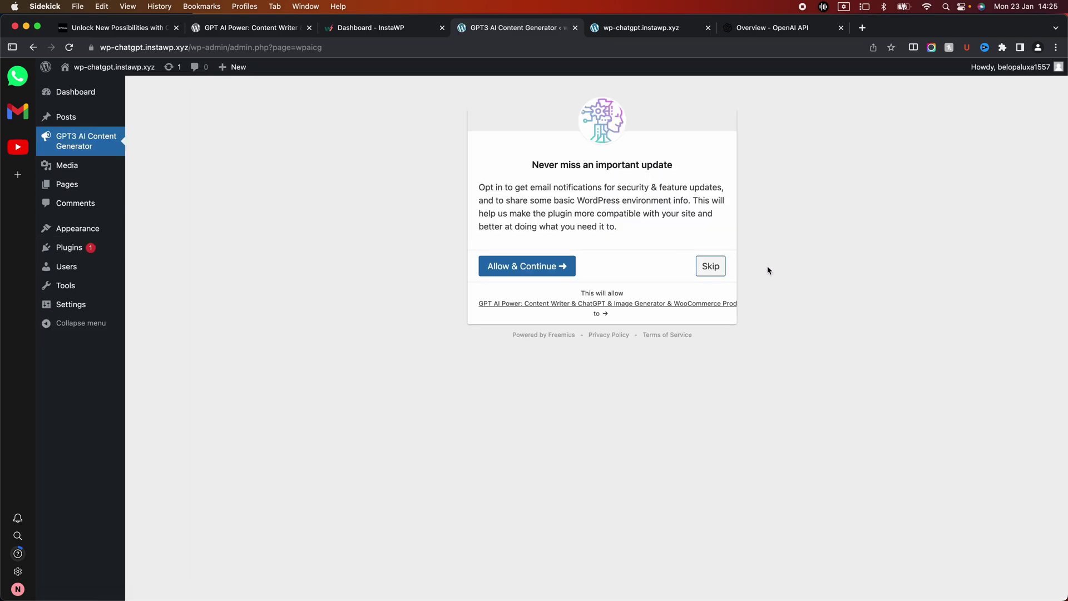
Skip the opt-in prompt, select the AI Engine Api Key field, and go to OpenAI's overview
left_click(712, 268)
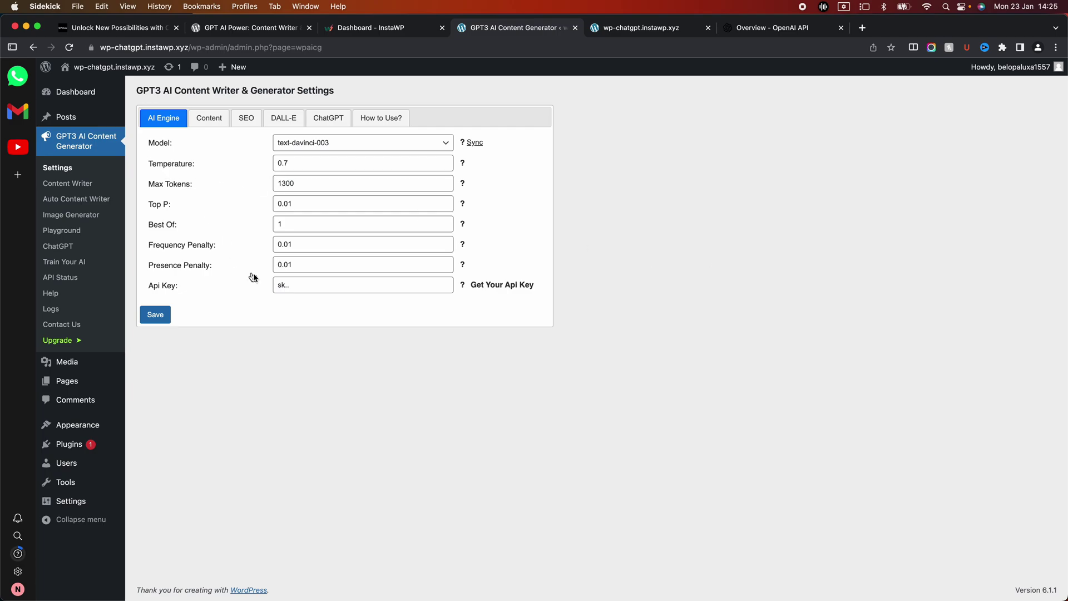
left_click(284, 284)
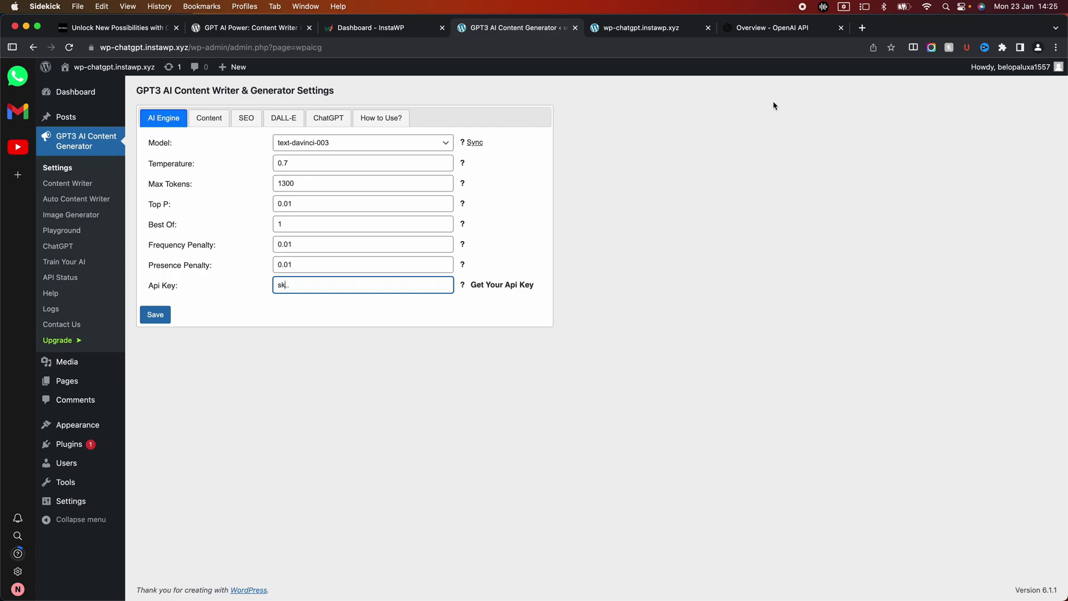
left_click(773, 28)
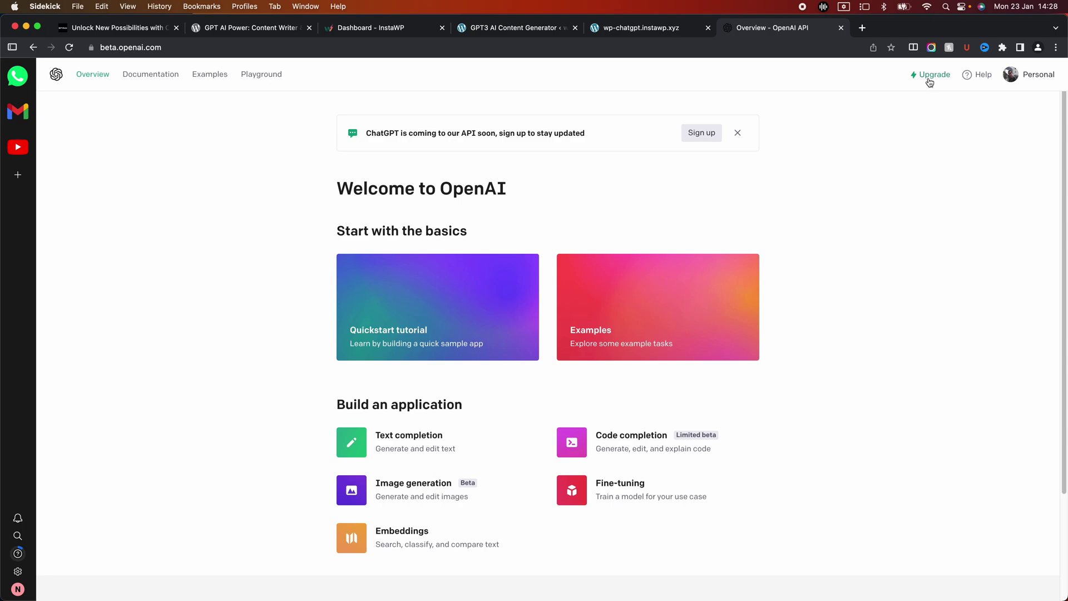
Review OpenAI usage: $0.76 used of the $18.00 free trial
left_click(930, 81)
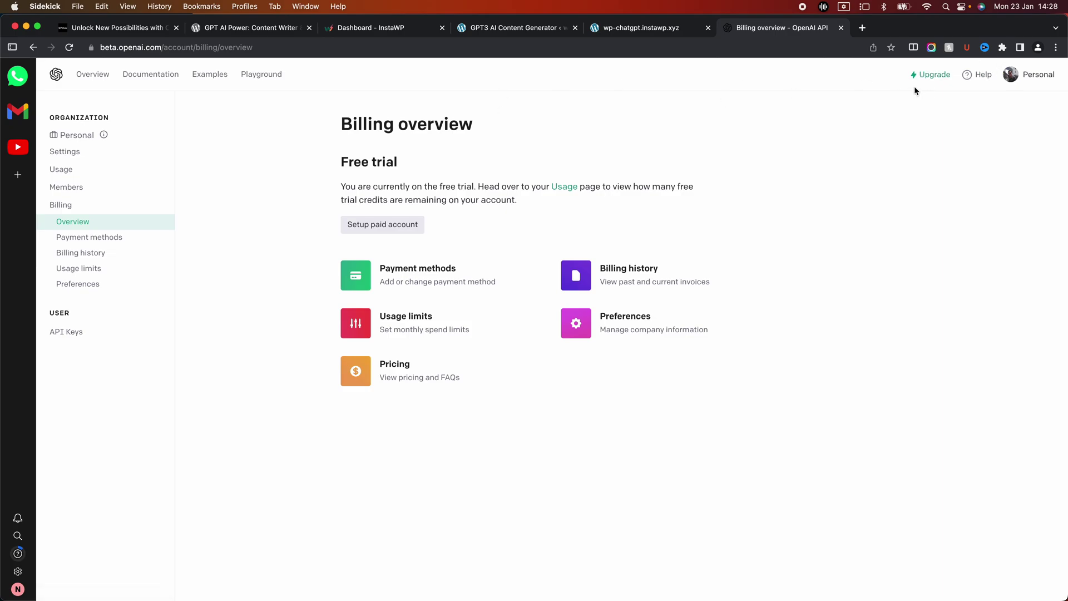
left_click(81, 171)
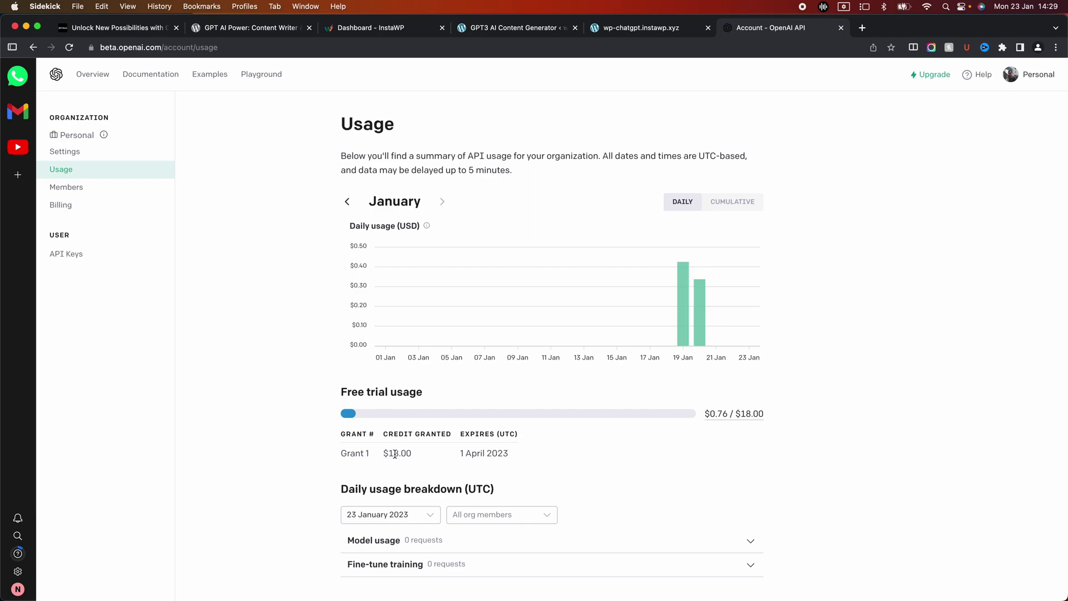
mouse_move(712, 415)
Create a new secret API key under View API keys and copy it
left_click(1029, 78)
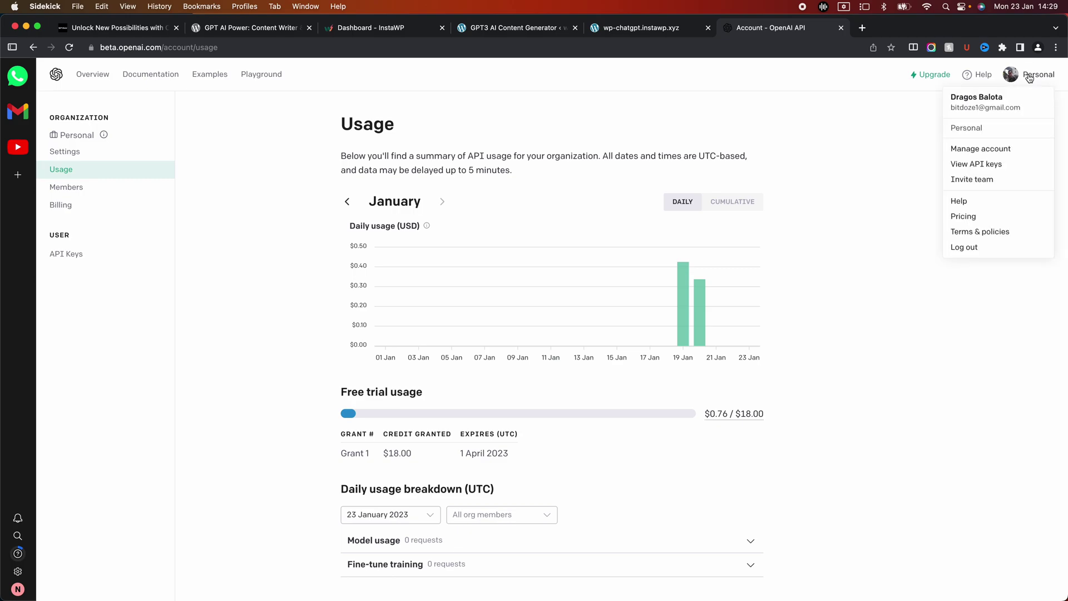
left_click(998, 164)
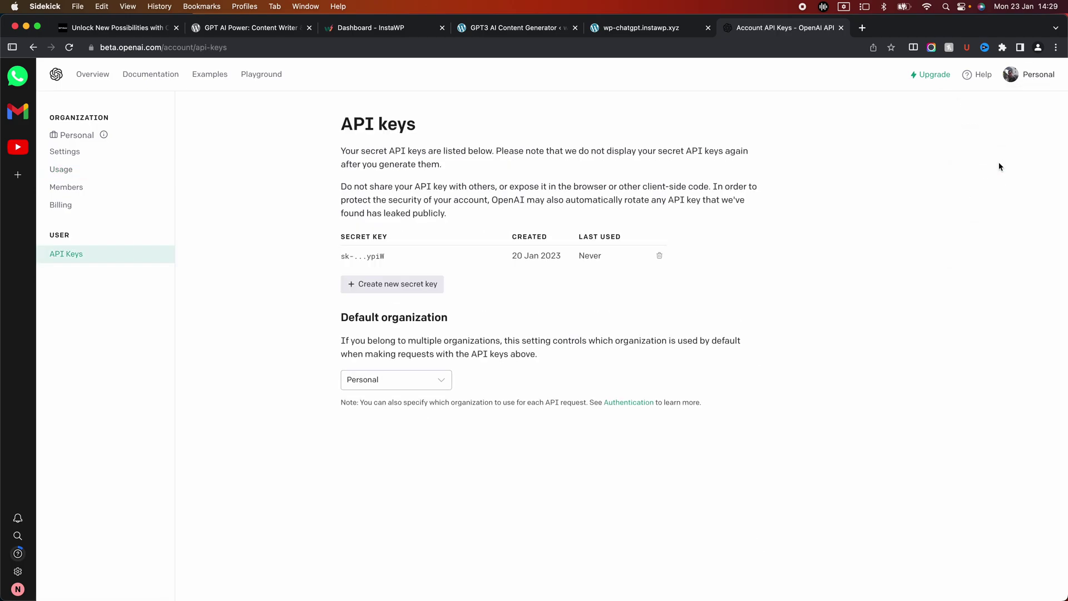
left_click(395, 285)
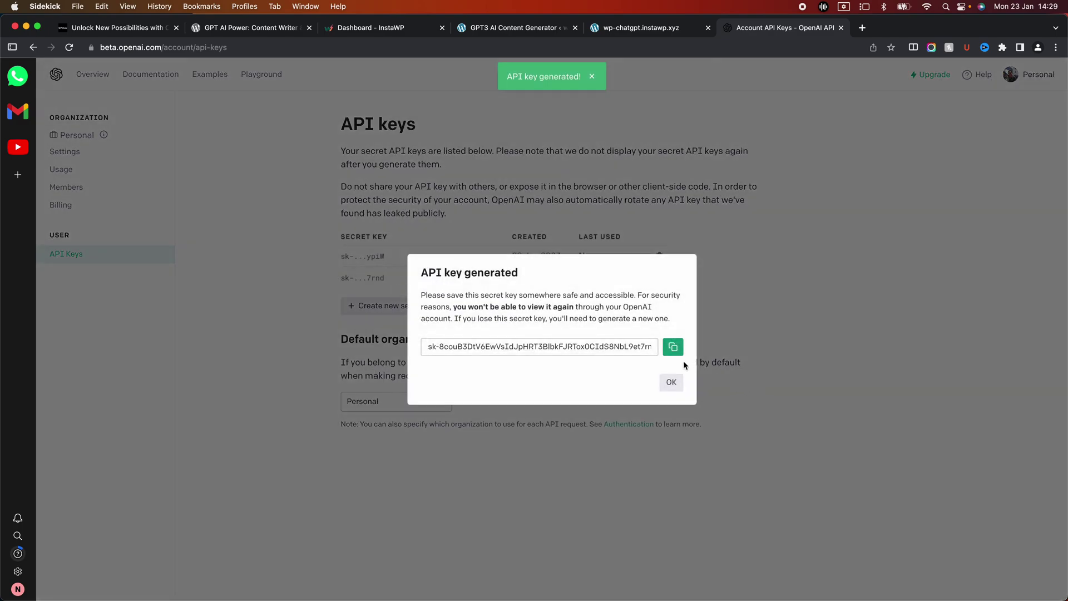
left_click(673, 349)
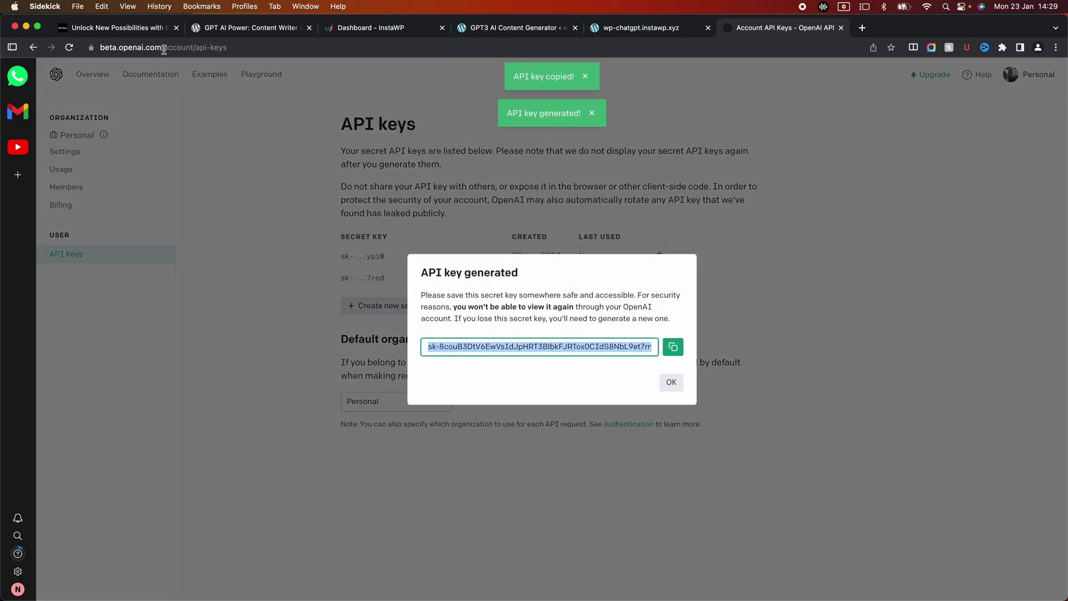
Replace the plugin's Api Key with the new OpenAI secret key and save the settings
left_click(490, 34)
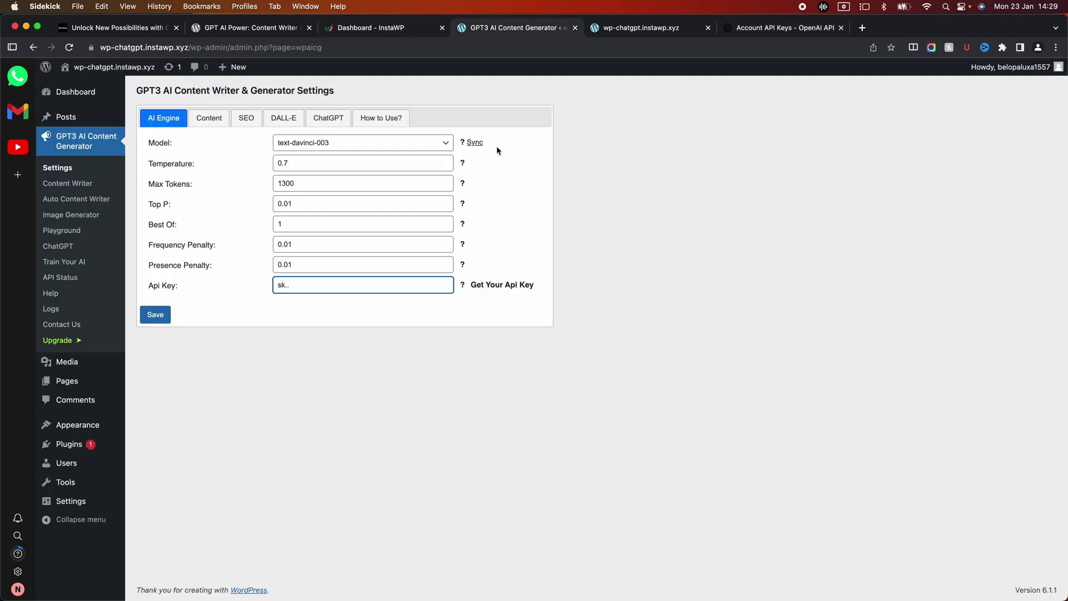
key("super+a")
key("super+v")
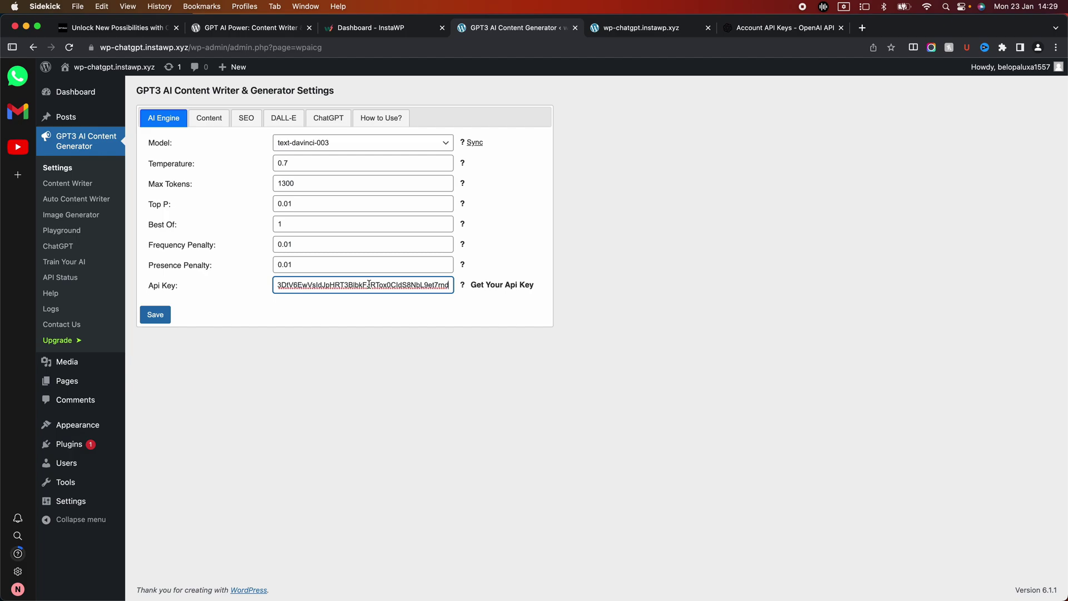
left_click_drag(370, 284, 225, 293)
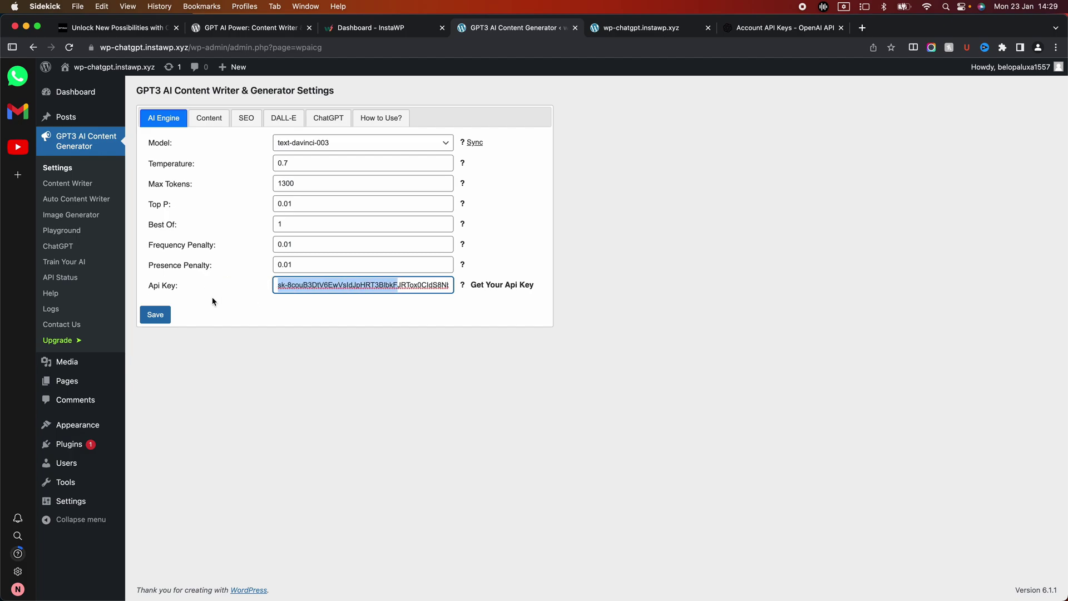
left_click(161, 316)
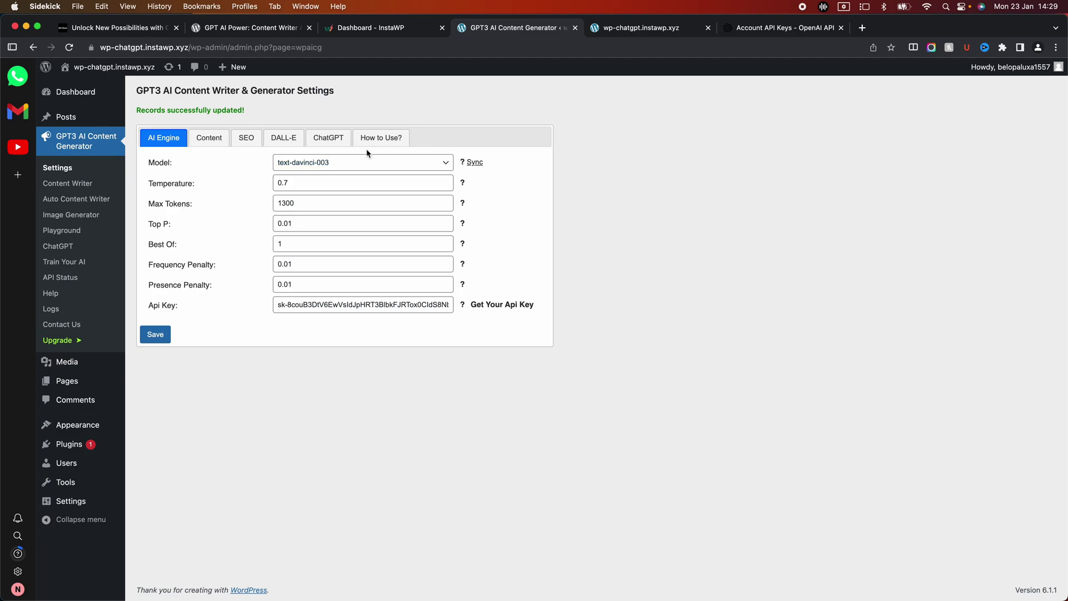
left_click(339, 139)
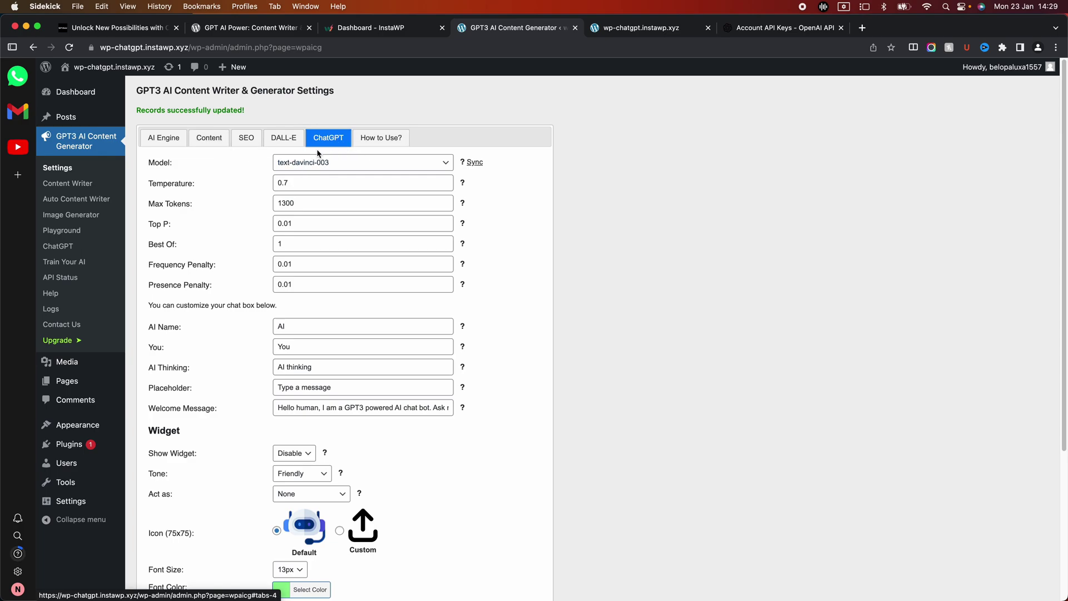
Keep text-davinci-003 as the ChatGPT model and open the Temperature help page in a new tab
left_click(425, 166)
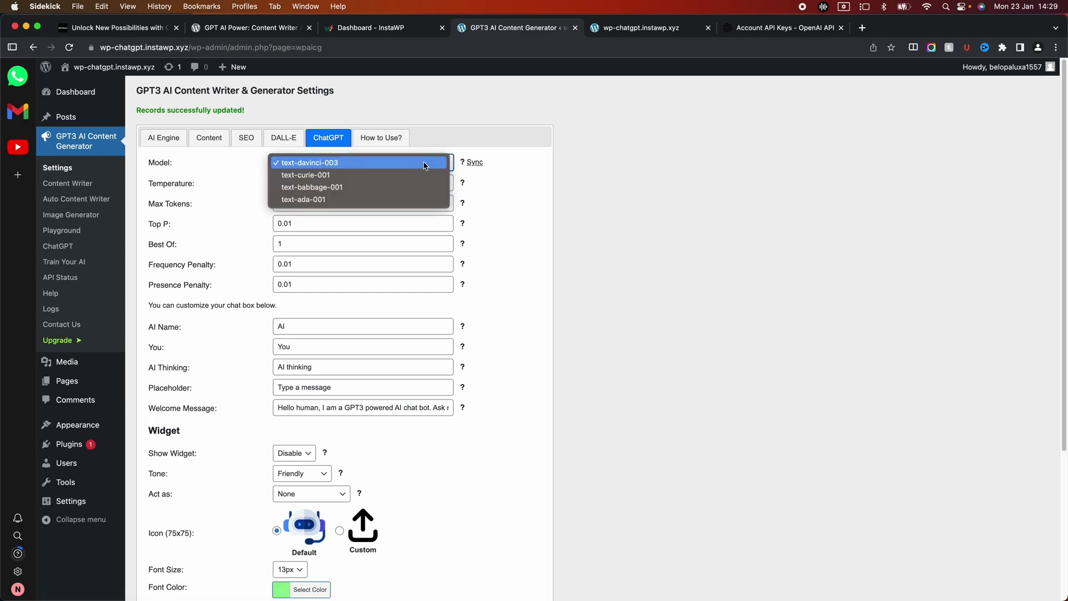
left_click(345, 162)
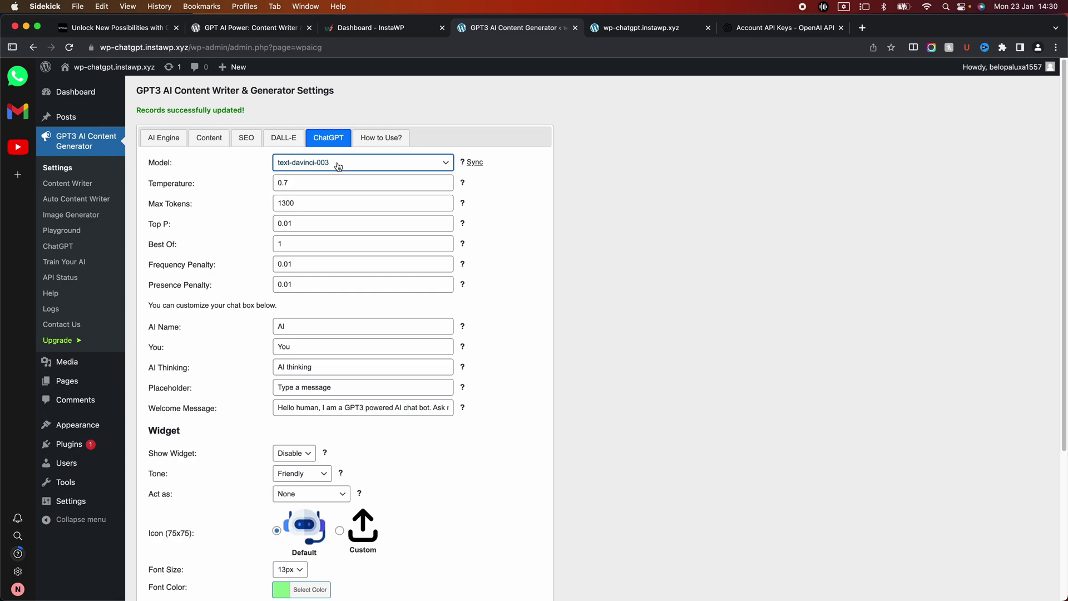
right_click(464, 185)
left_click(466, 190)
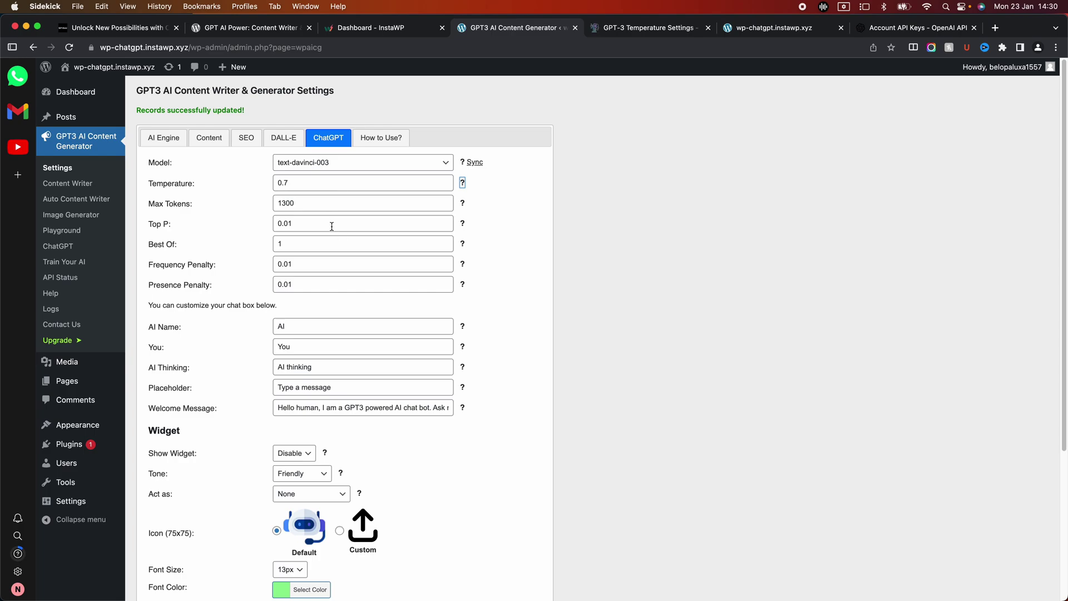
scroll(332, 198, "down", 1)
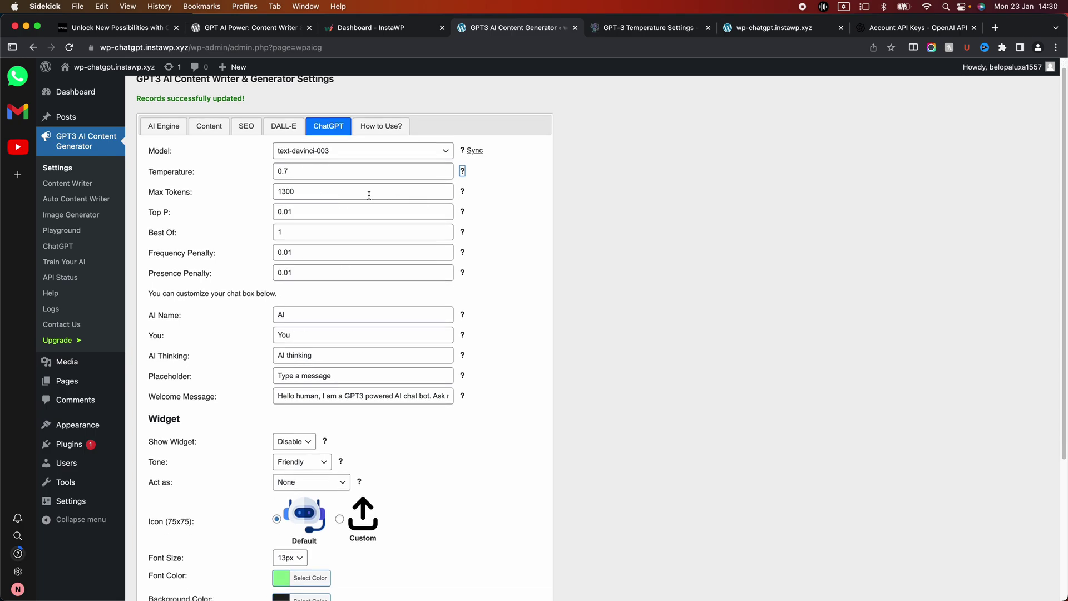
scroll(369, 195, "down", 5)
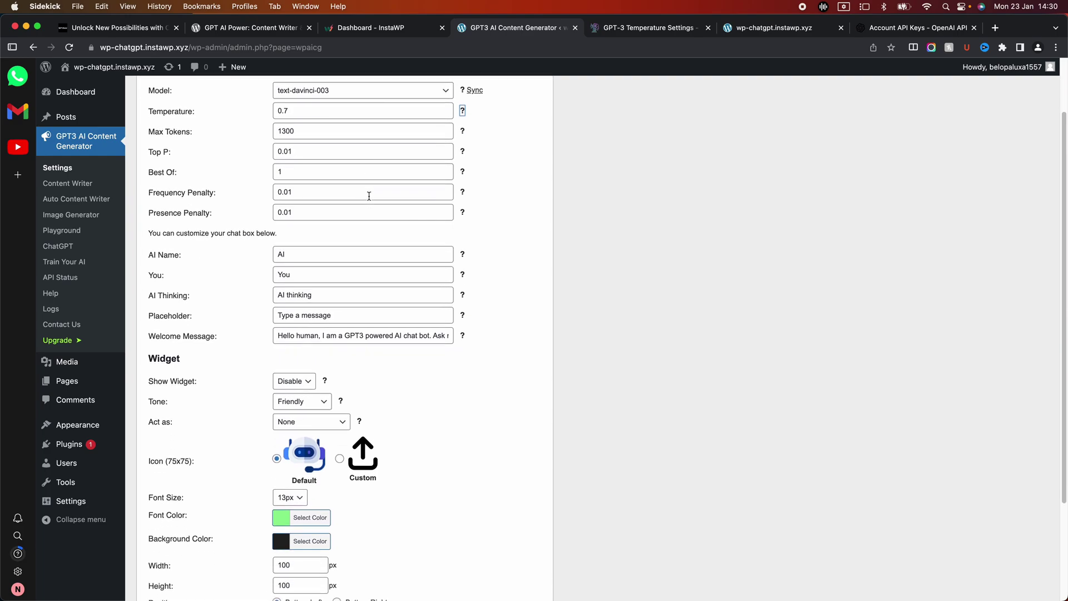
Rename the chatbot's AI Name to 'WPDOZE AI'
left_click(301, 256)
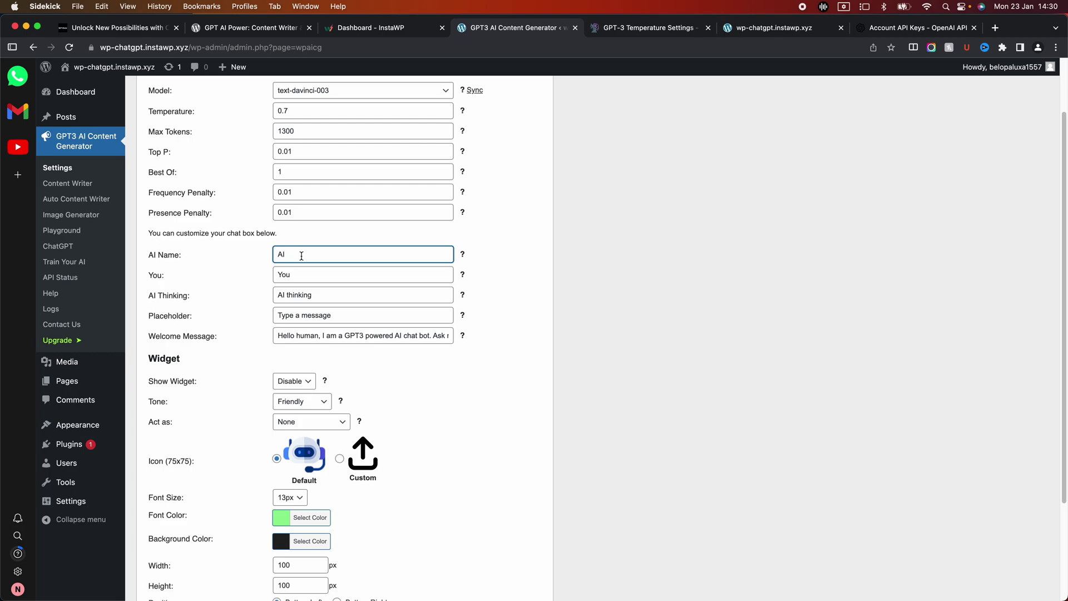
type("WPDOZE c")
left_click(334, 276)
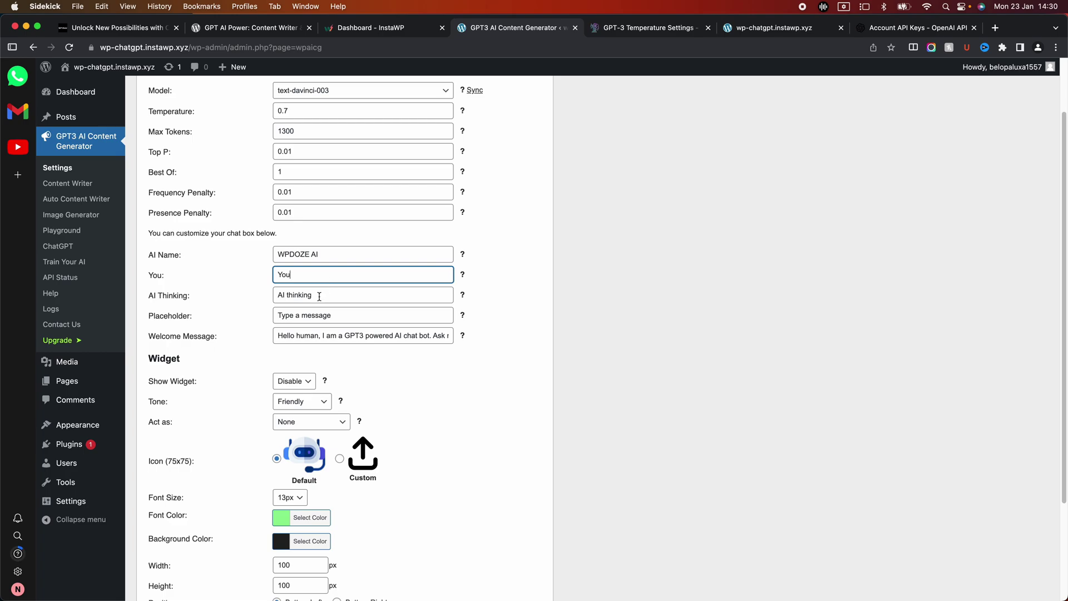
left_click(320, 296)
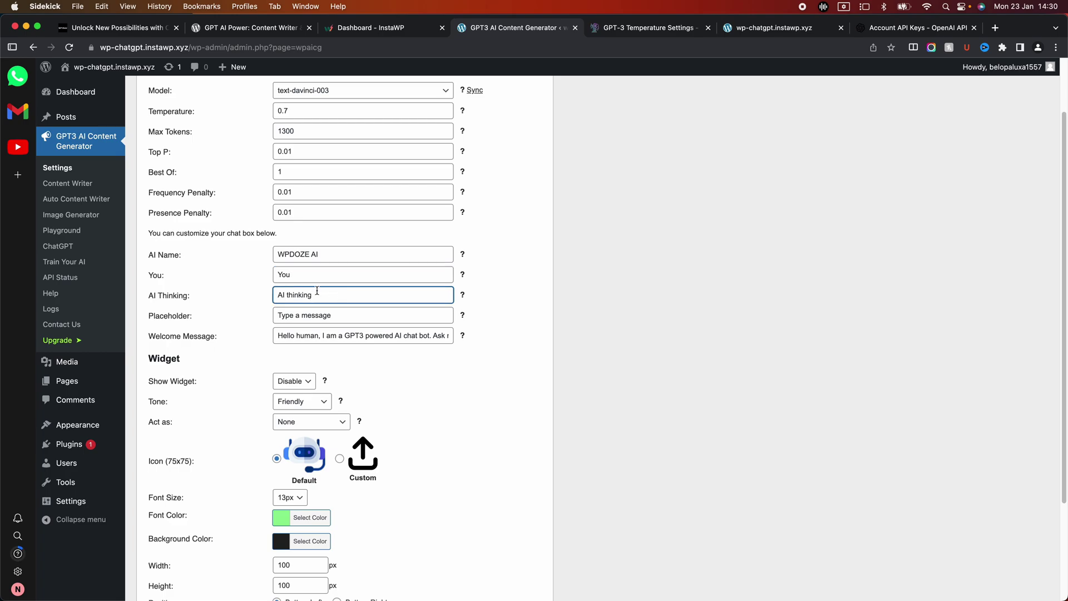
key("Tab")
scroll(307, 376, "down", 1)
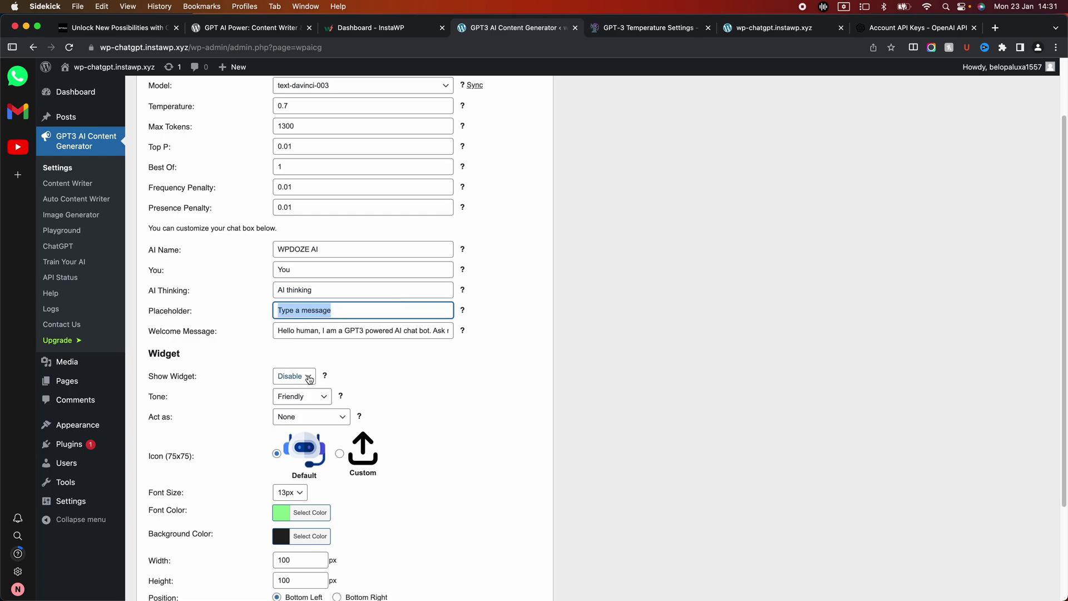
Set Show Widget to Active, tone to Mean, and Act as to Student
left_click(312, 382)
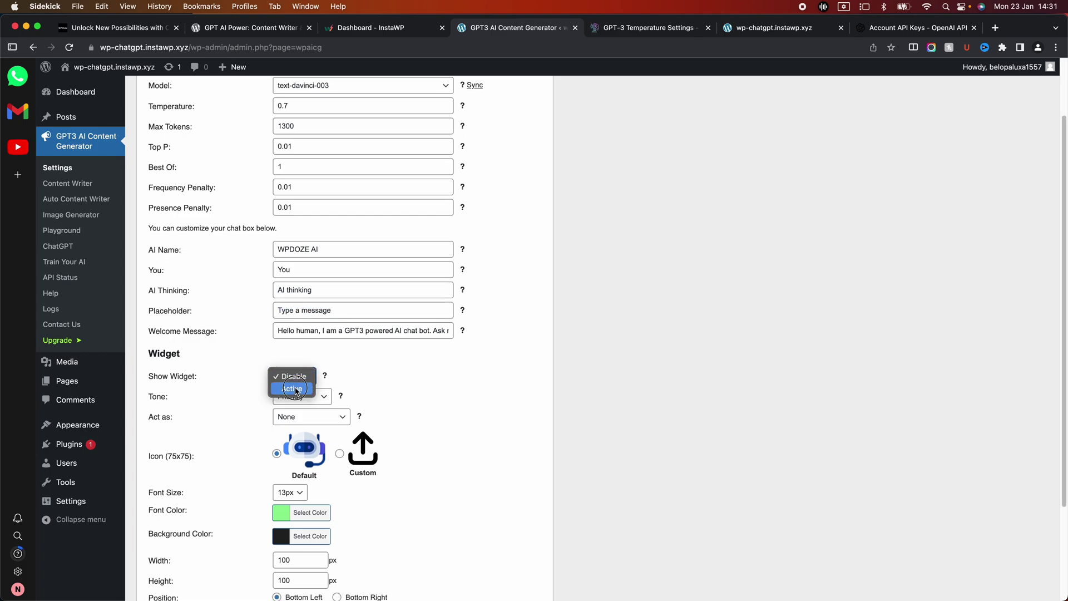
left_click(290, 388)
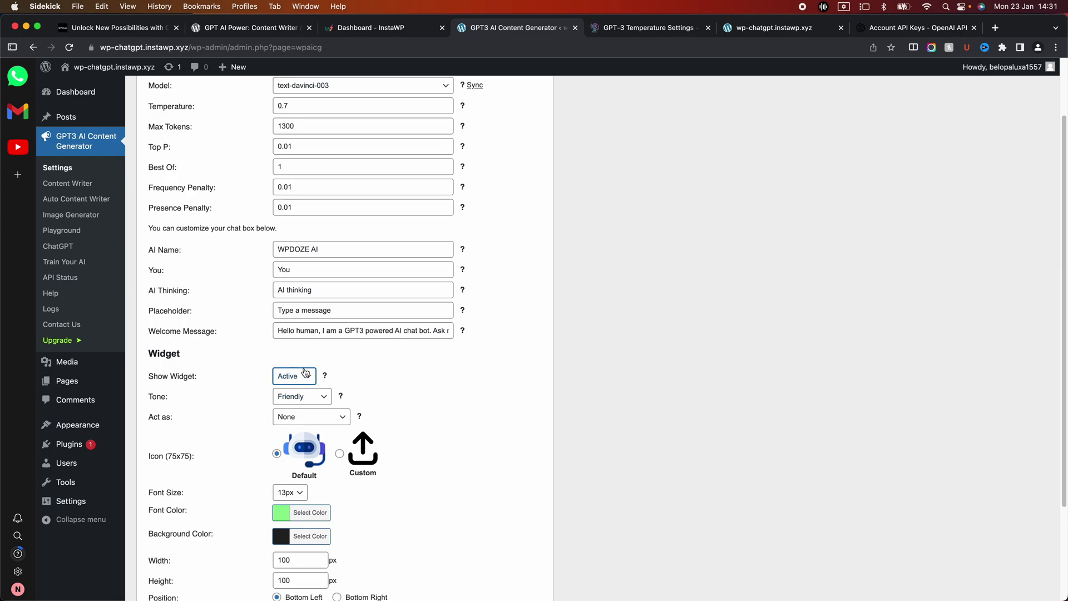
left_click(315, 398)
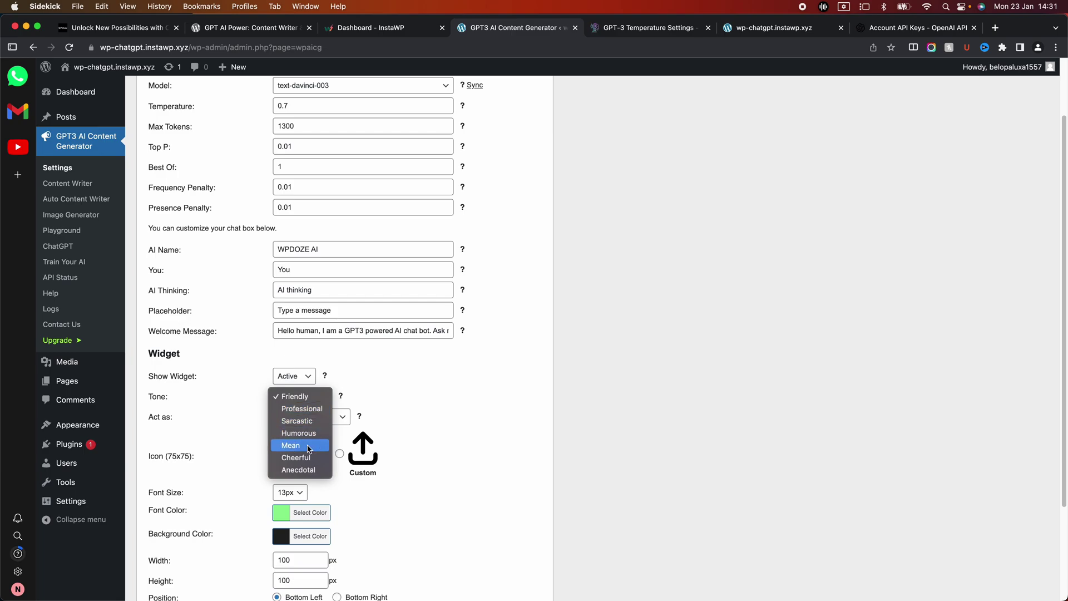
left_click(310, 448)
left_click(302, 417)
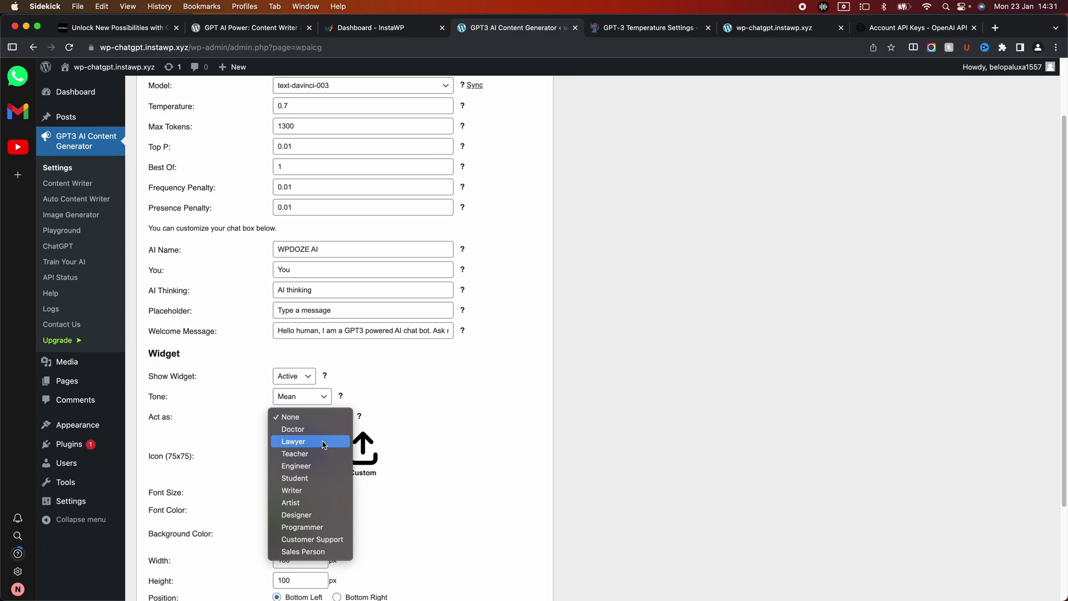
left_click(311, 484)
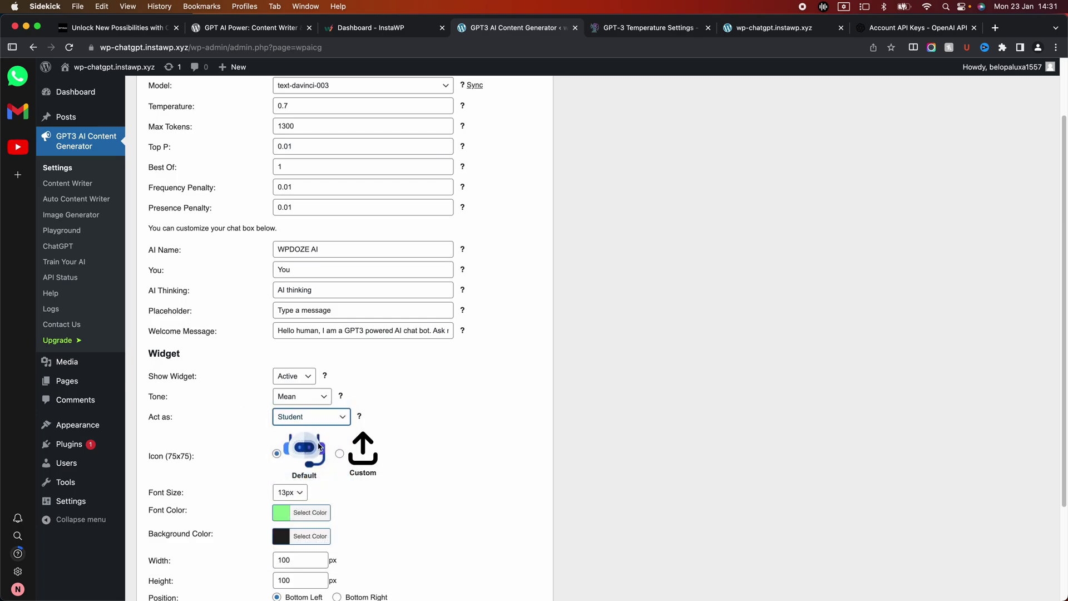
Position the widget at Bottom Right and save the chat box settings
scroll(318, 447, "down", 1)
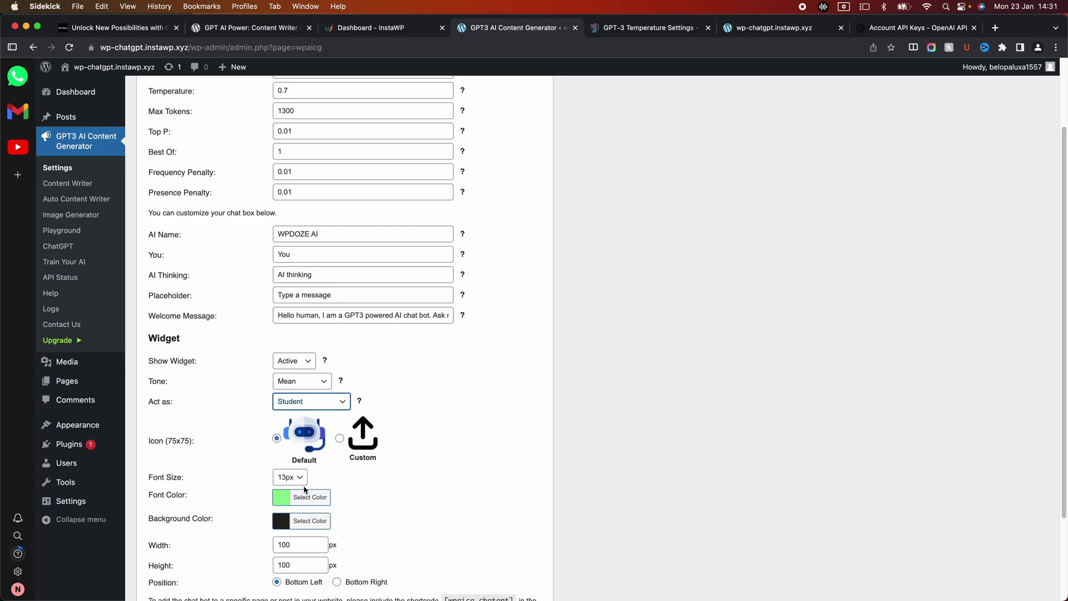
scroll(325, 495, "down", 2)
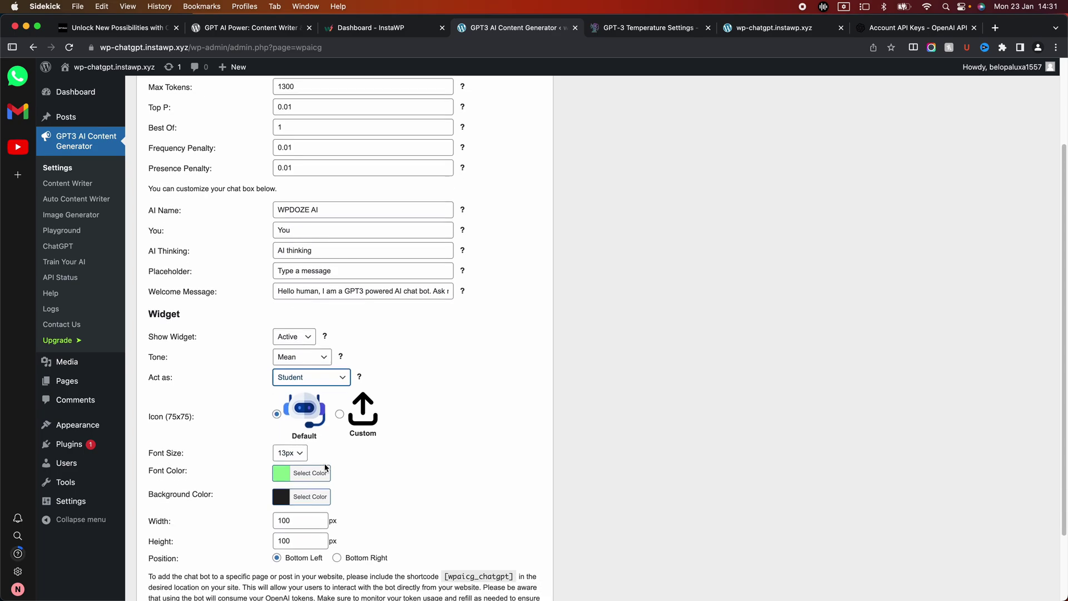
scroll(325, 467, "down", 1)
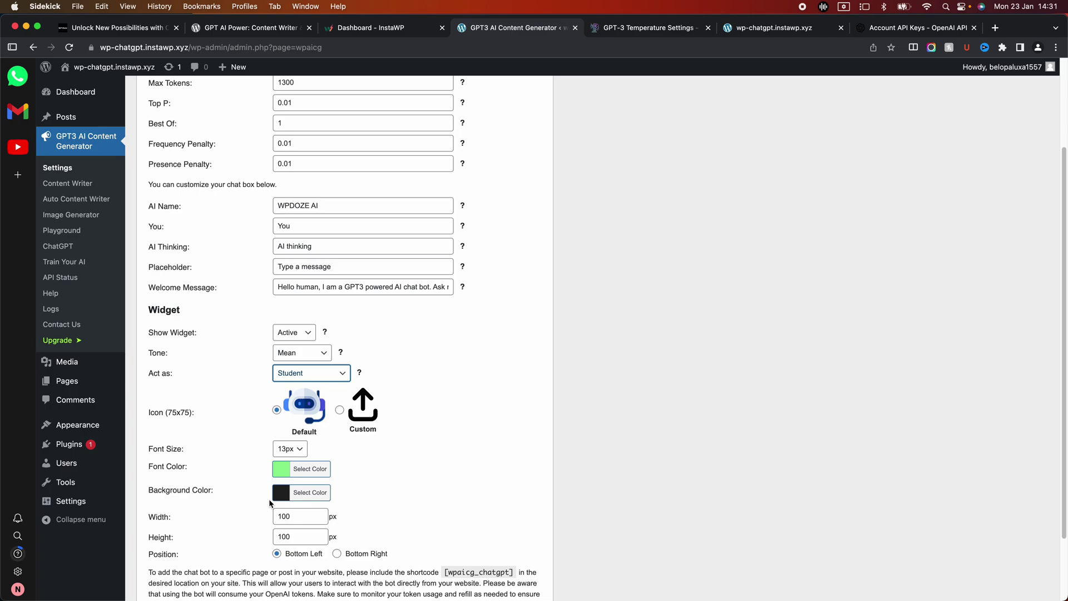
scroll(270, 504, "down", 1)
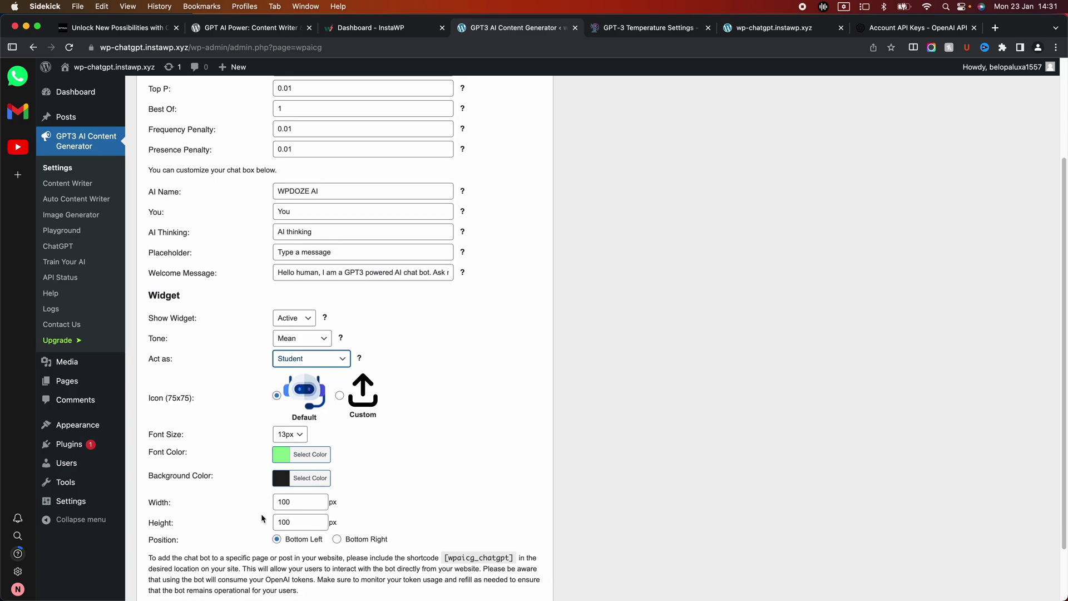
left_click(337, 540)
scroll(466, 548, "down", 2)
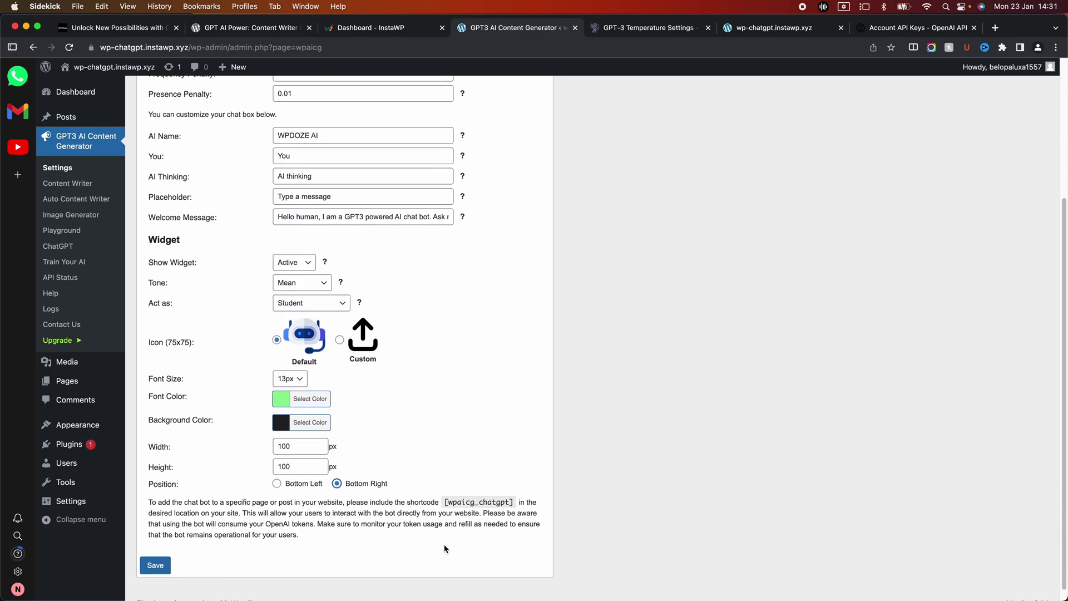
left_click(156, 568)
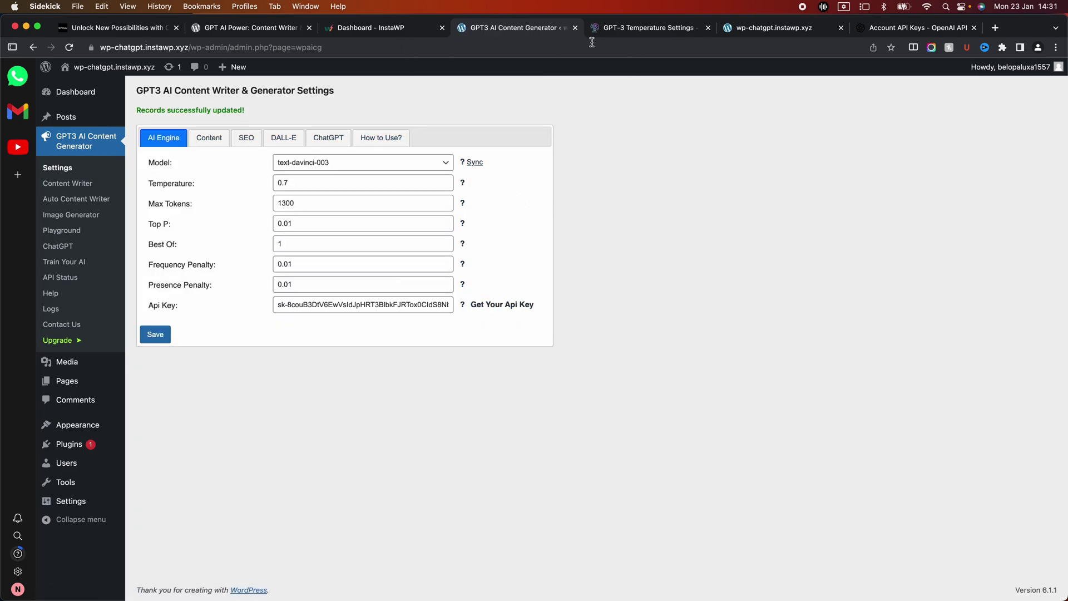
left_click(638, 36)
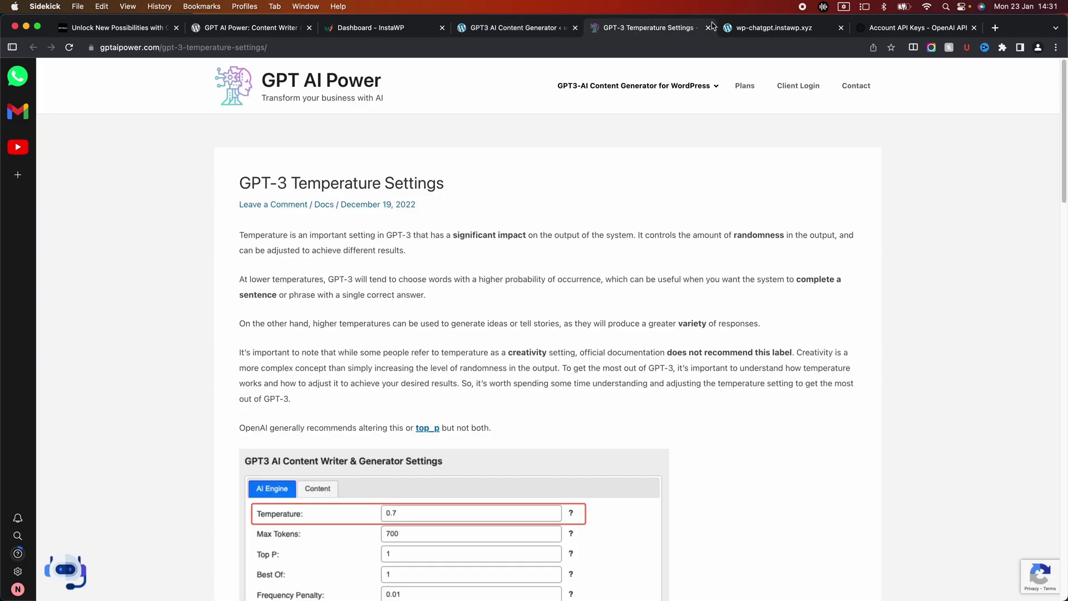
Reload the live site and open the WPDOZE AI chat panel to check it
left_click(739, 32)
left_click(344, 45)
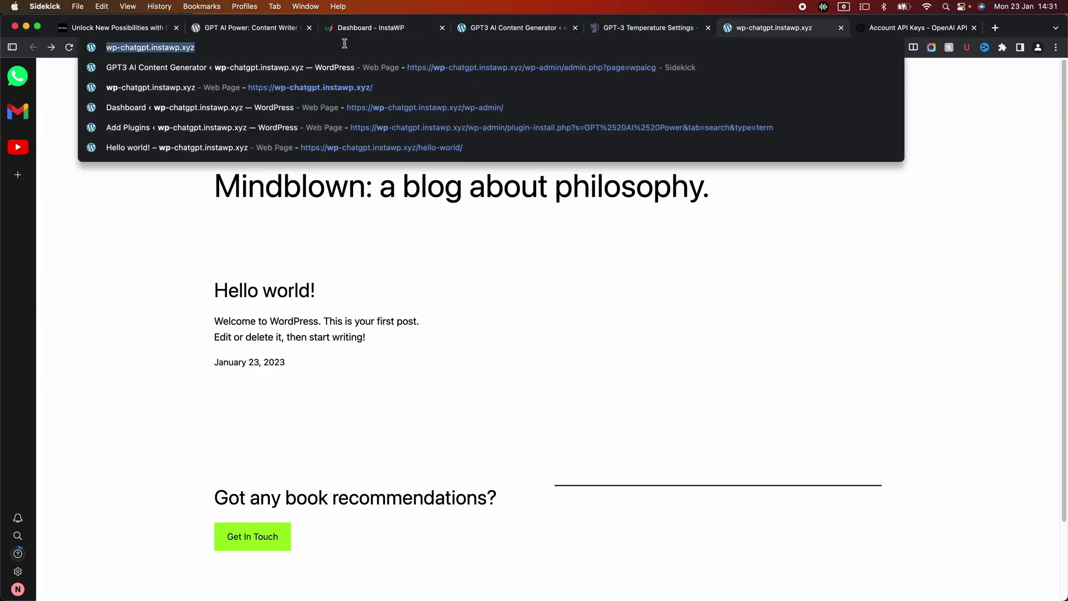
key("Return")
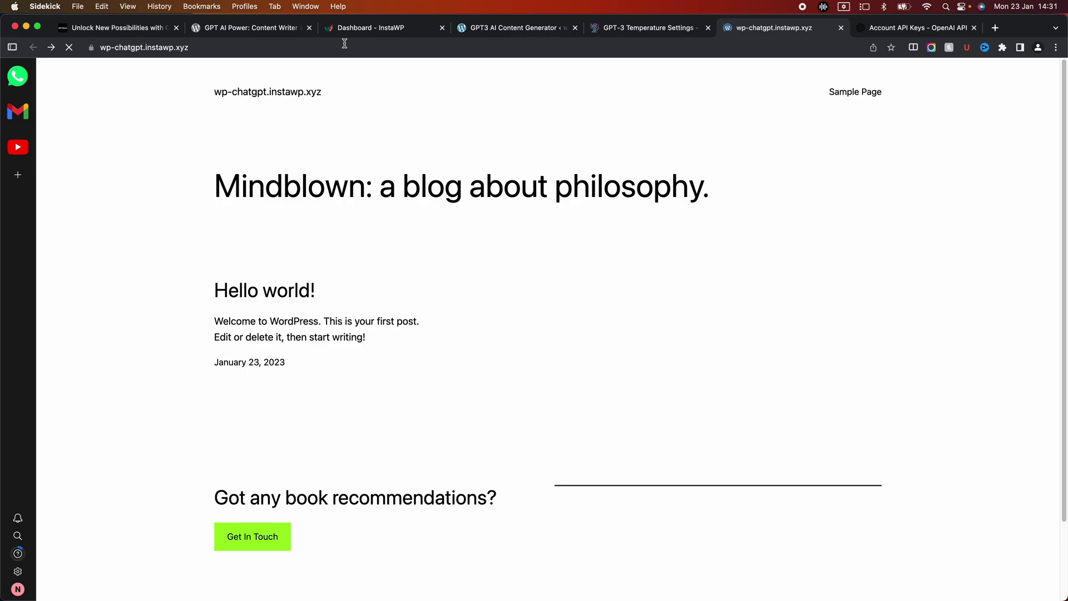
left_click(1038, 568)
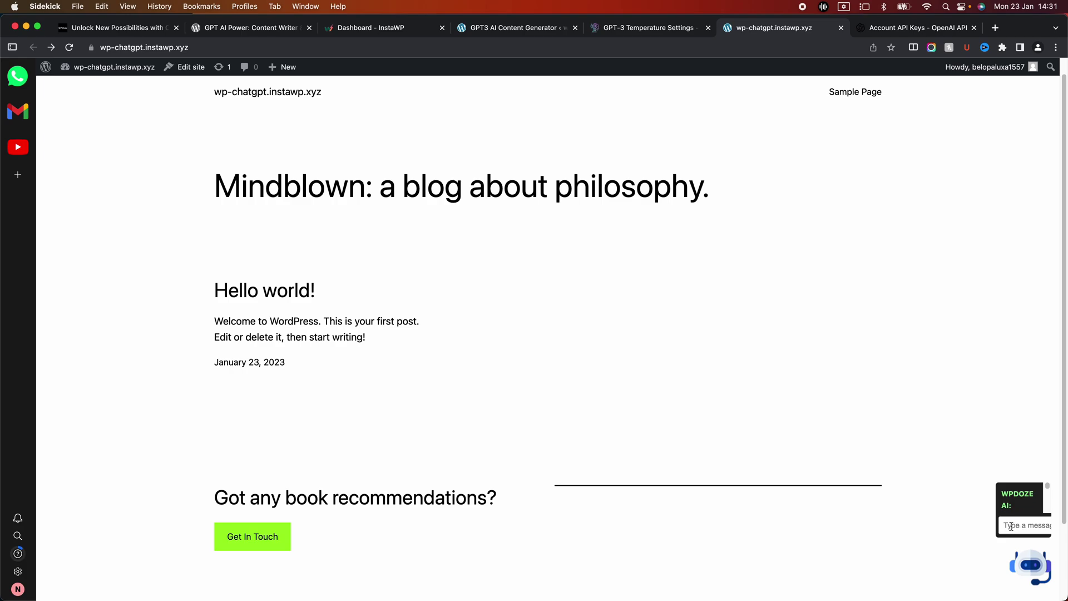
Return to the plugin's ChatGPT chat box settings in WordPress
left_click(393, 29)
left_click(503, 28)
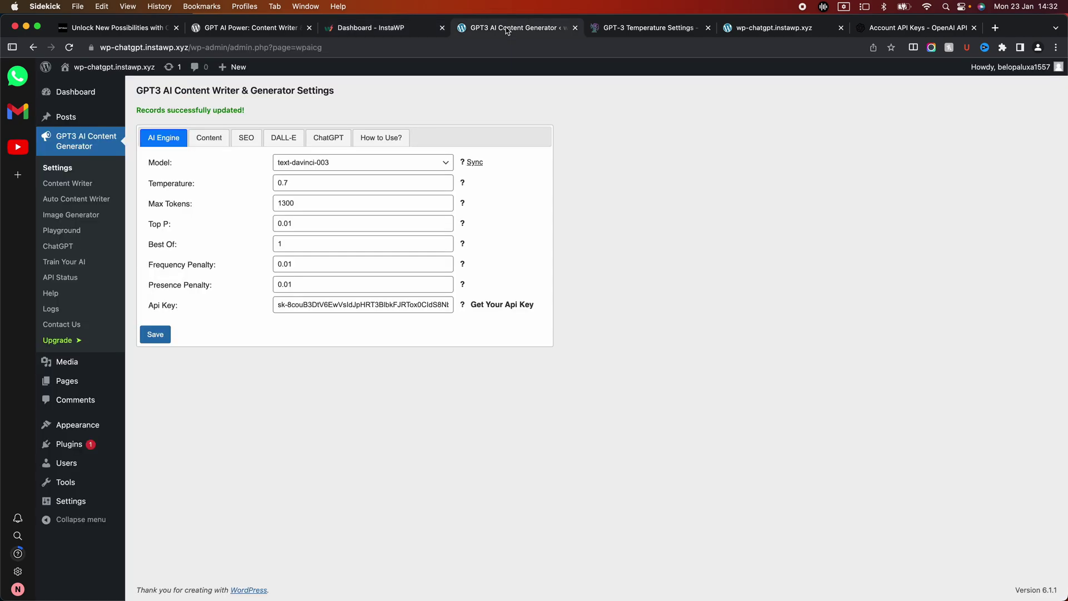
left_click(343, 140)
scroll(353, 162, "down", 5)
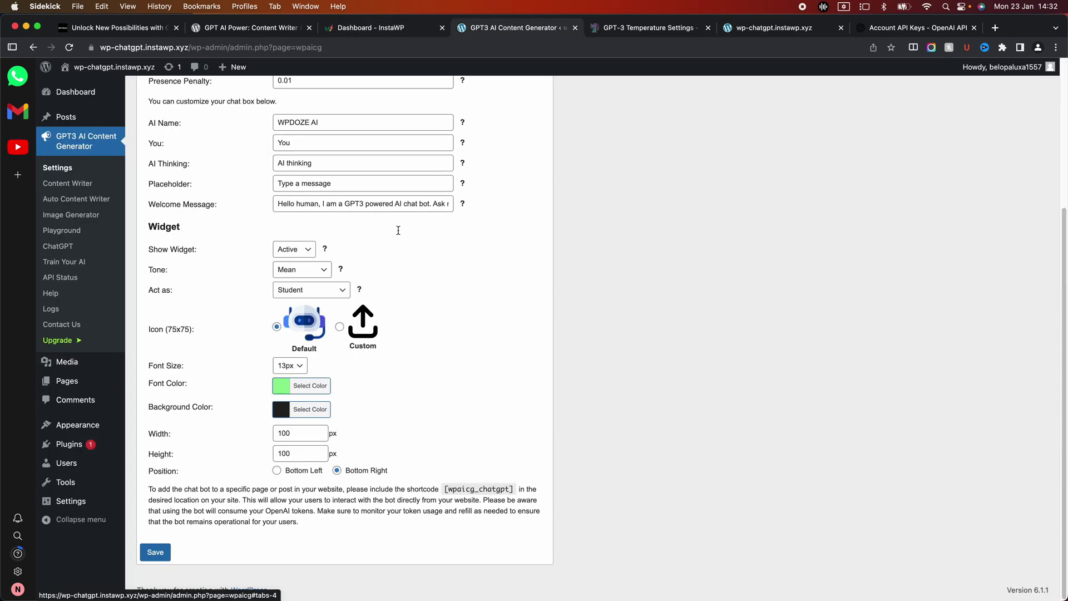
Set the widget size to 300 px wide by 500 px high and save
left_click(301, 431)
double_click(302, 433)
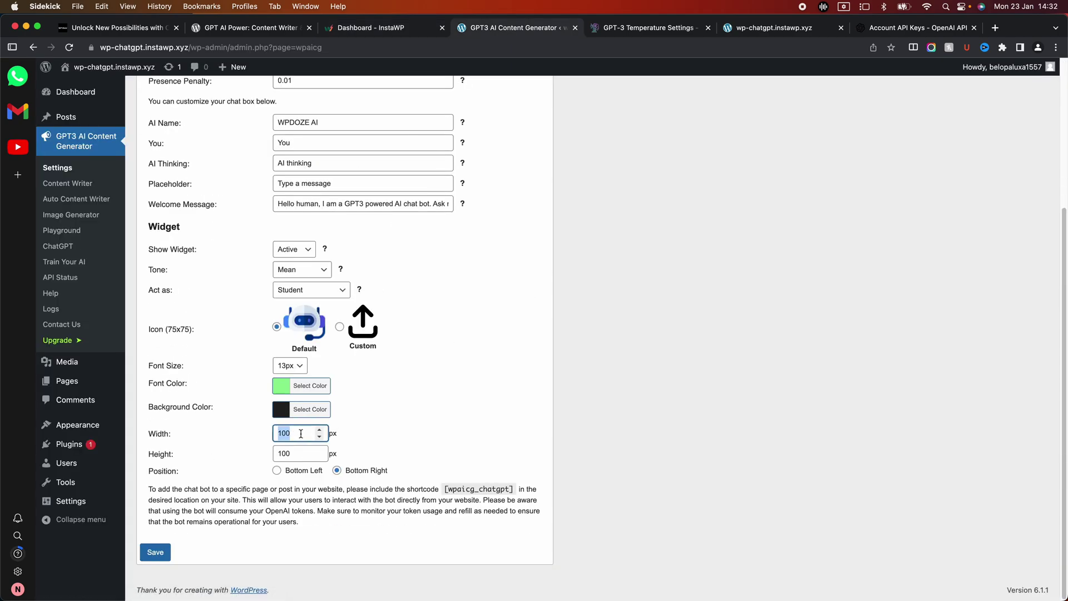
type("500")
double_click(300, 453)
type("5")
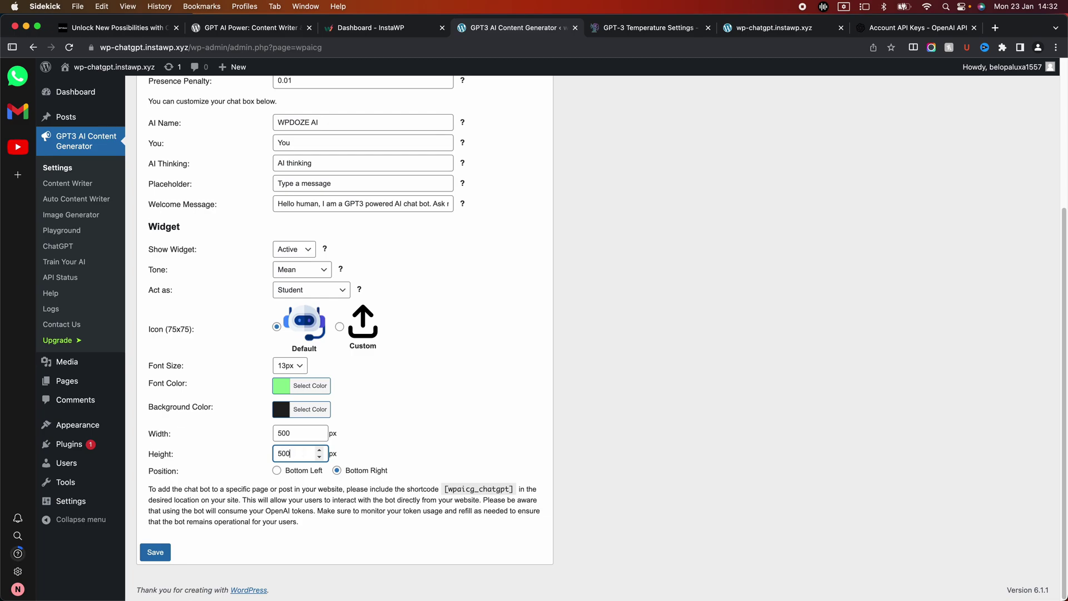
left_click(295, 433)
double_click(295, 434)
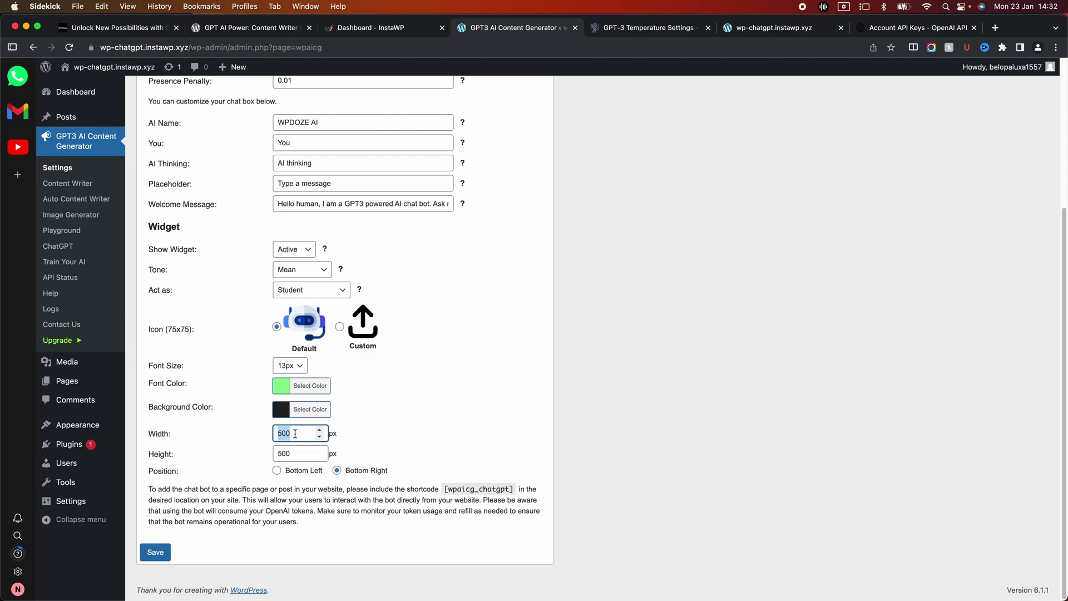
type("300")
key("Return")
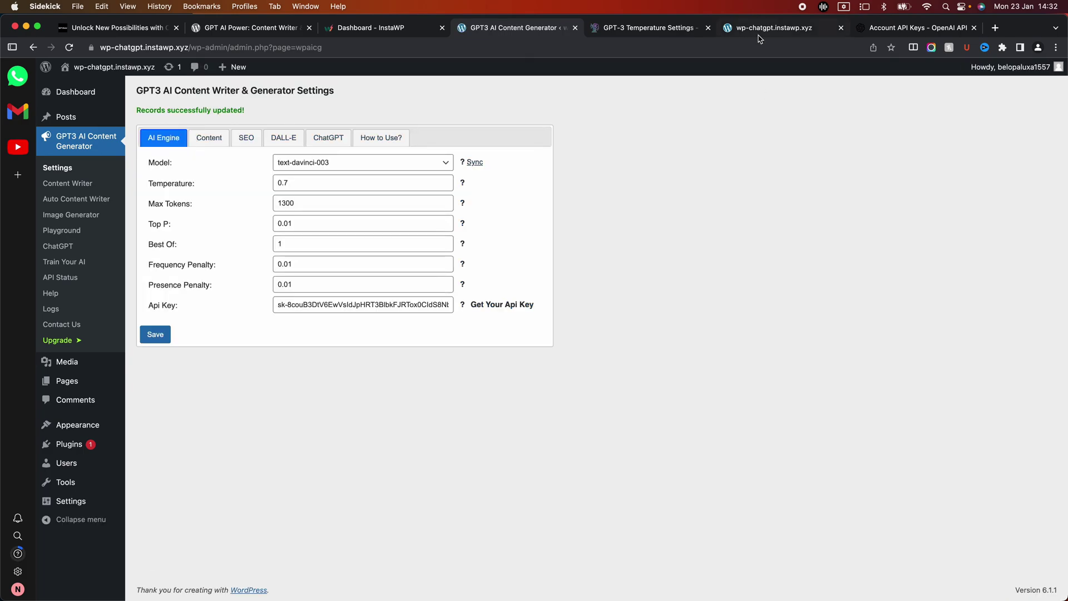
Reload the blog, open the chatbot, and ask it 'how are you?'
left_click(761, 27)
left_click(534, 47)
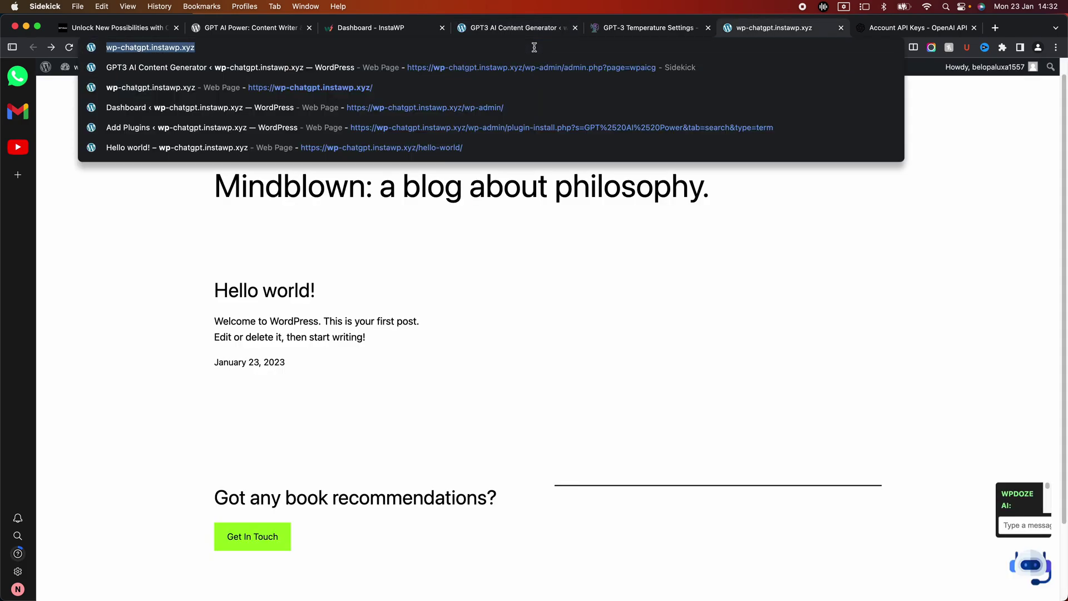
key("Return")
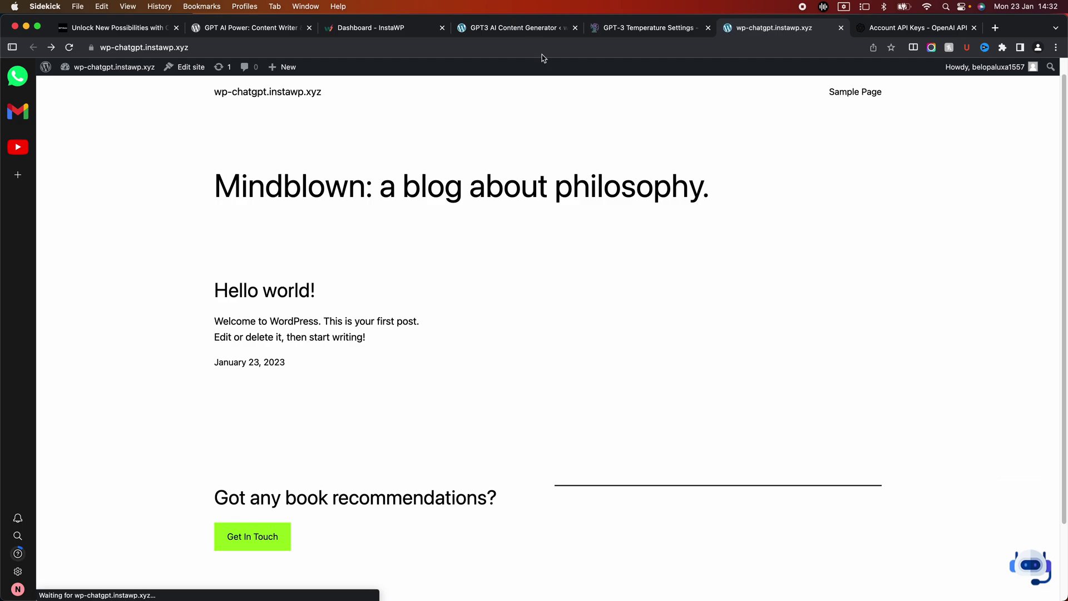
left_click(1032, 567)
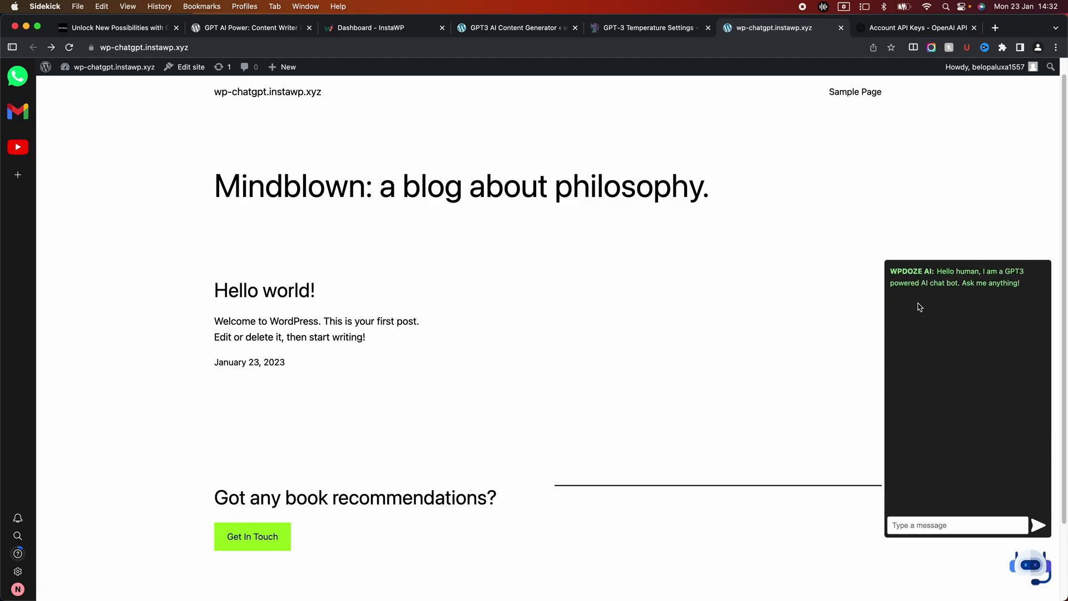
left_click(930, 529)
type("how are you?")
key("Return")
Ask the chatbot for WordPress how-to article ideas and read through its list of 10
left_click(904, 526)
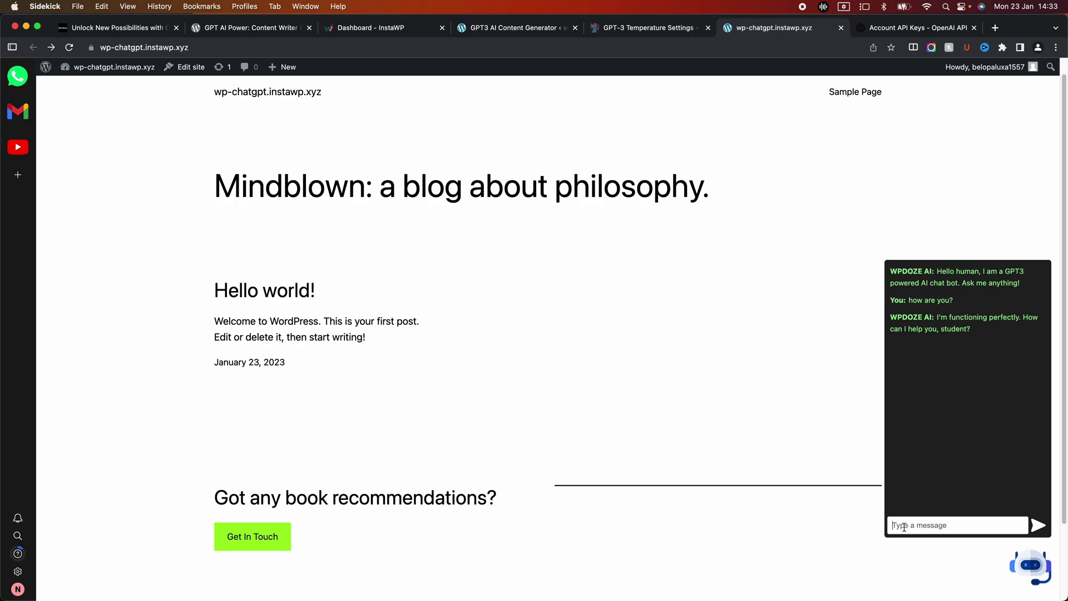
type("please give some articles ideas abou")
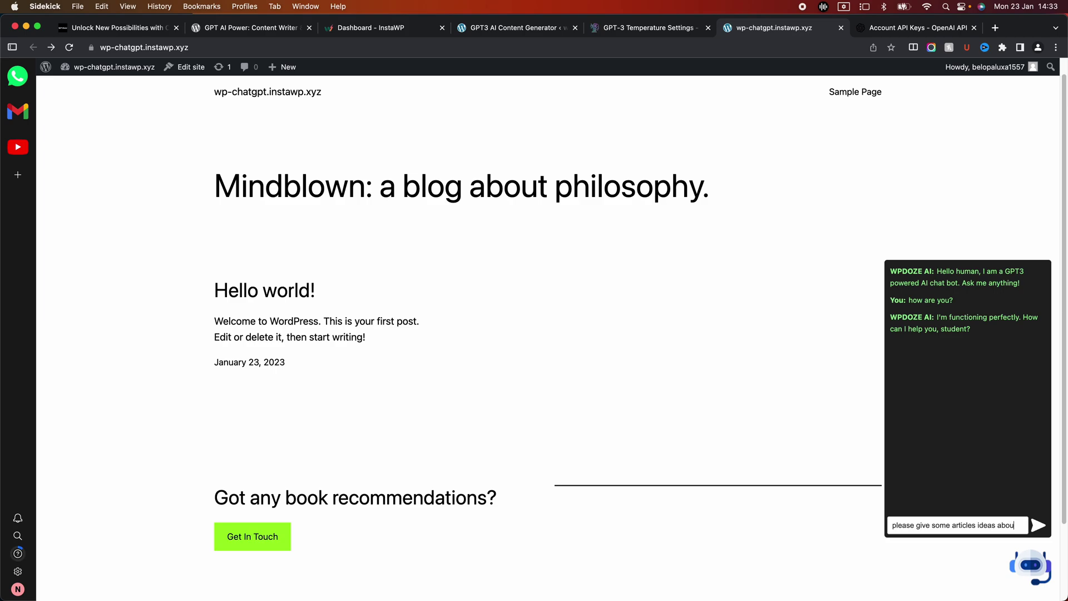
type("o")
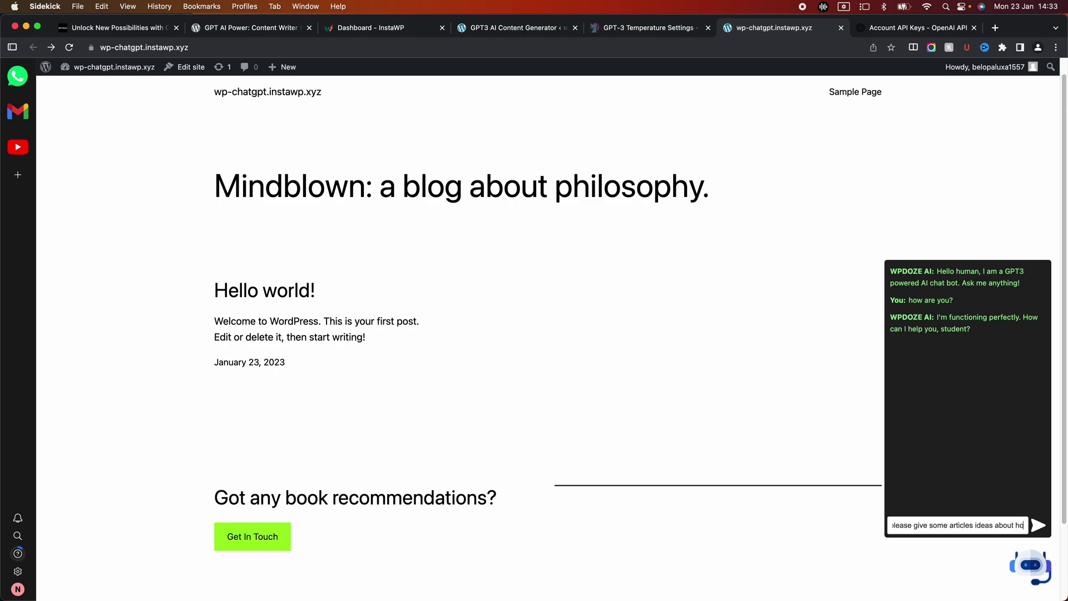
type("w to in wordpress")
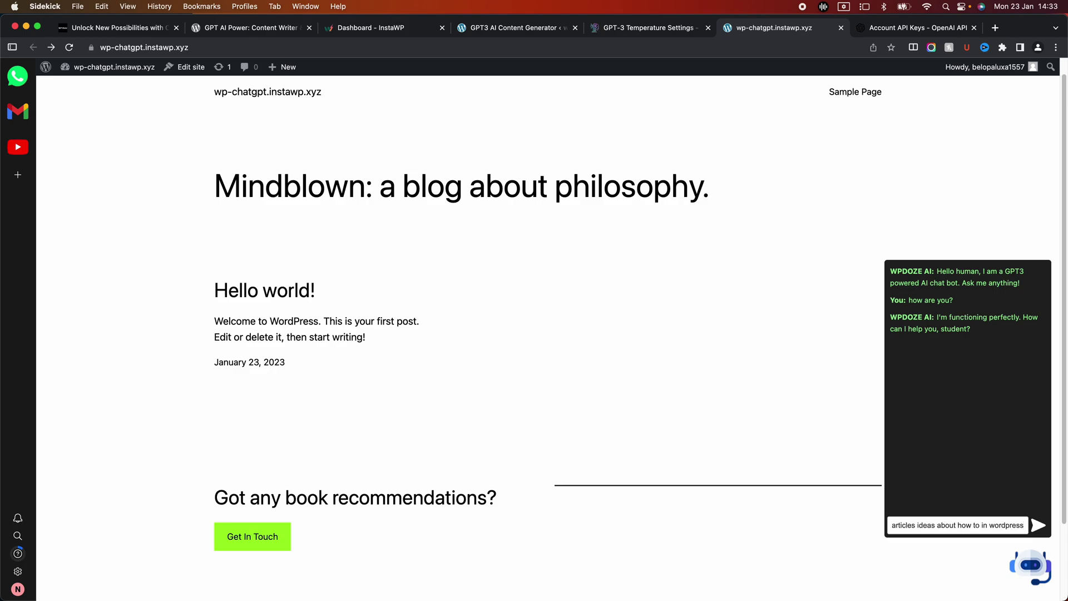
key("Return")
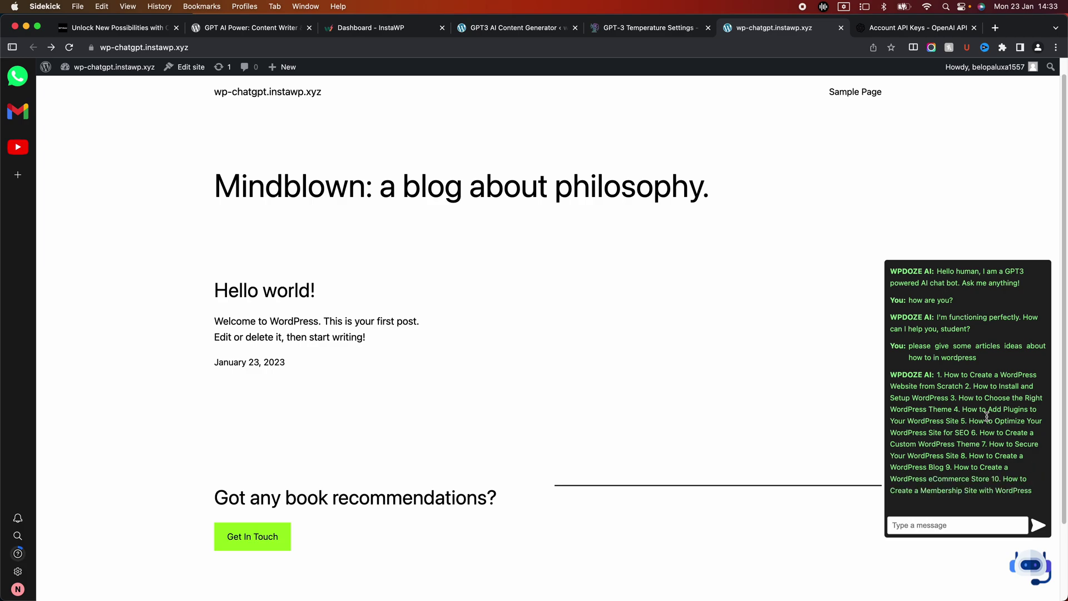
scroll(987, 416, "down", 2)
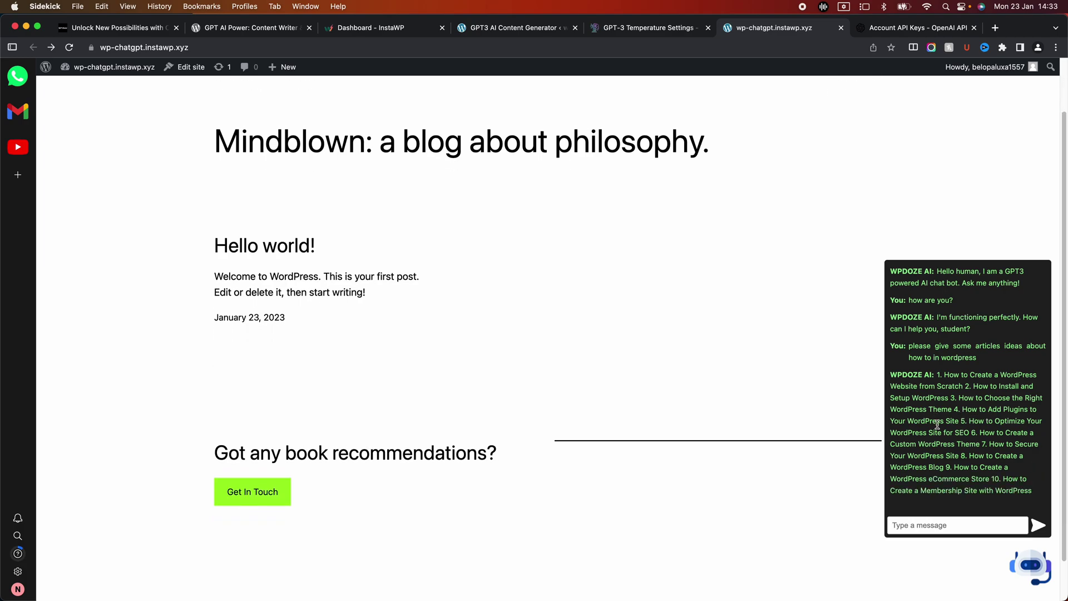
scroll(938, 424, "up", 2)
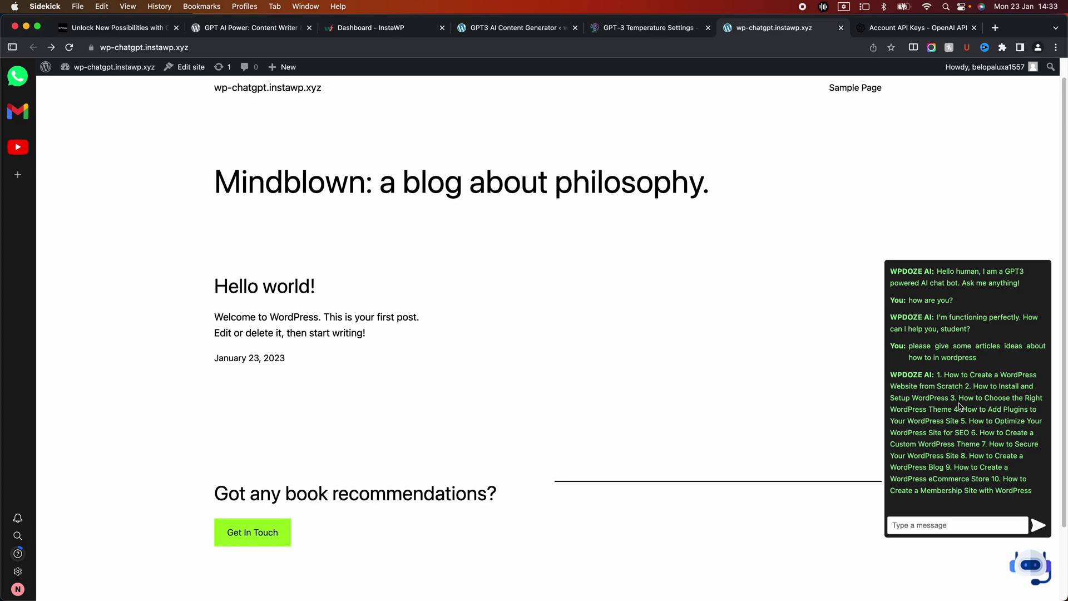
scroll(851, 375, "up", 1)
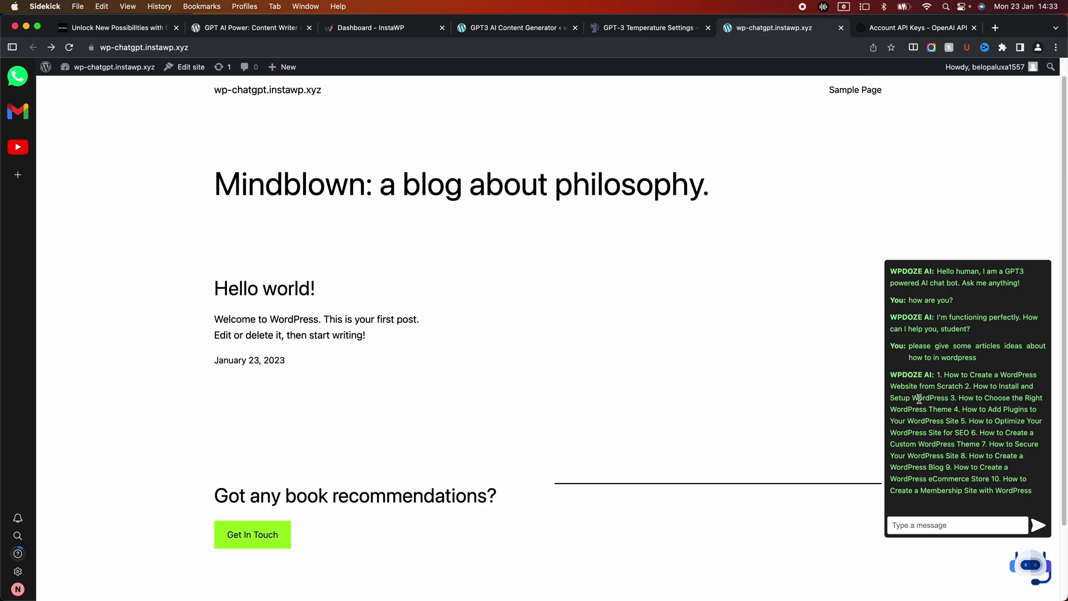
scroll(490, 199, "up", 1)
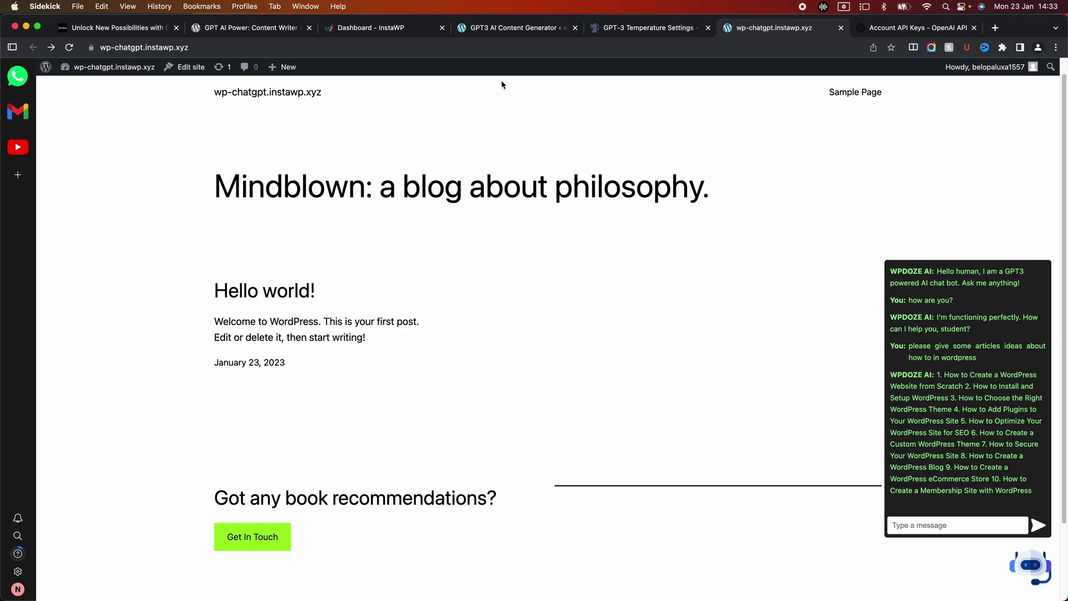
Copy the [wpaicg_chatgpt] shortcode from the GPT3 AI Content Generator settings
left_click(490, 28)
scroll(575, 349, "down", 5)
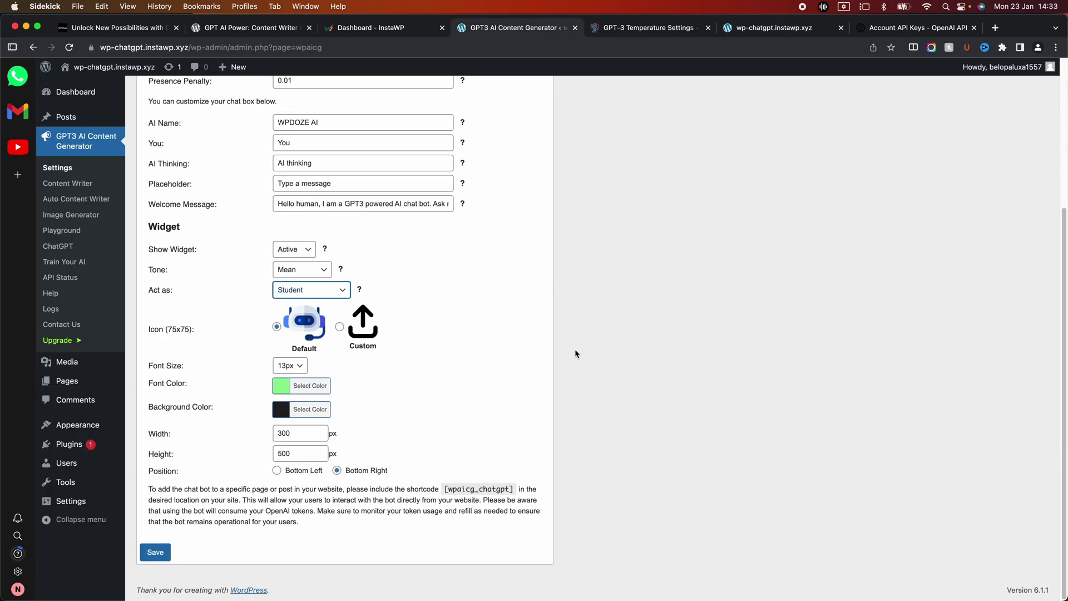
left_click_drag(444, 490, 513, 491)
right_click(498, 488)
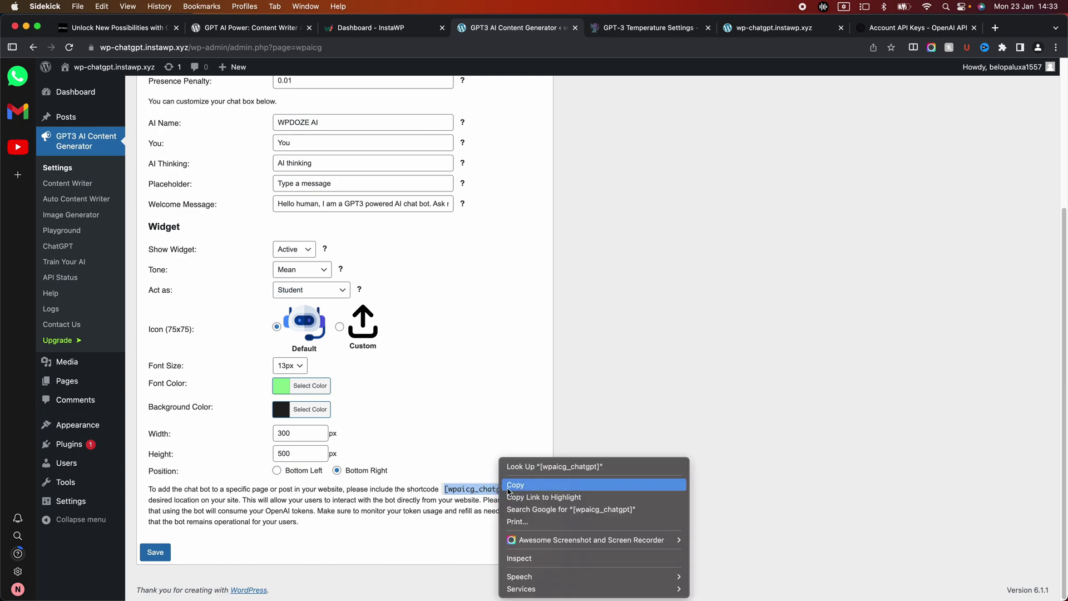
left_click(508, 486)
scroll(433, 396, "up", 5)
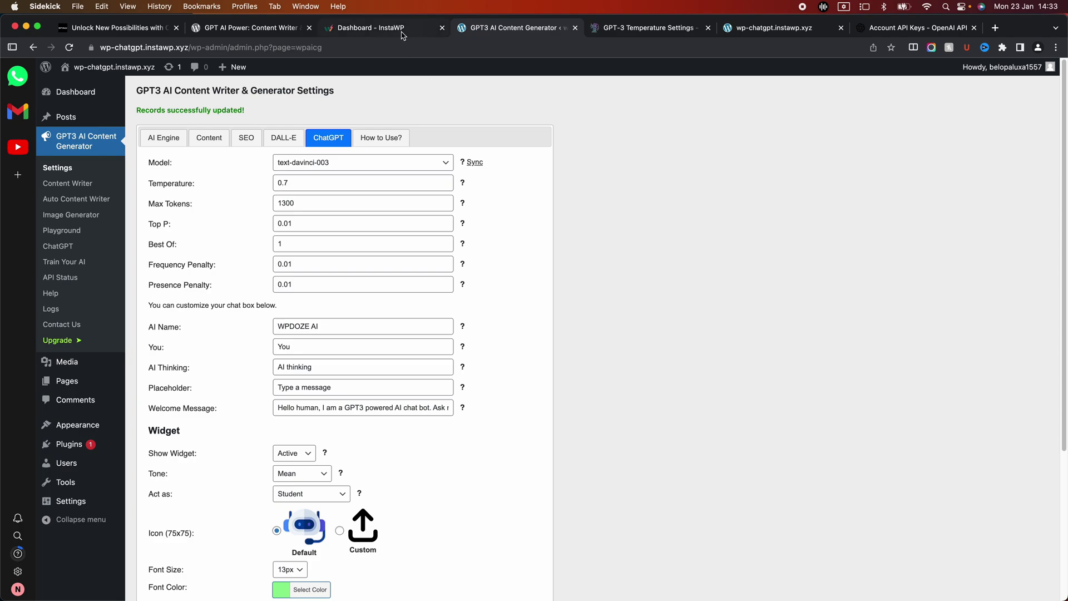
Create a new page titled ChatGPT with a Shortcode block containing the pasted [wpaicg_chatgpt]
mouse_move(92, 118)
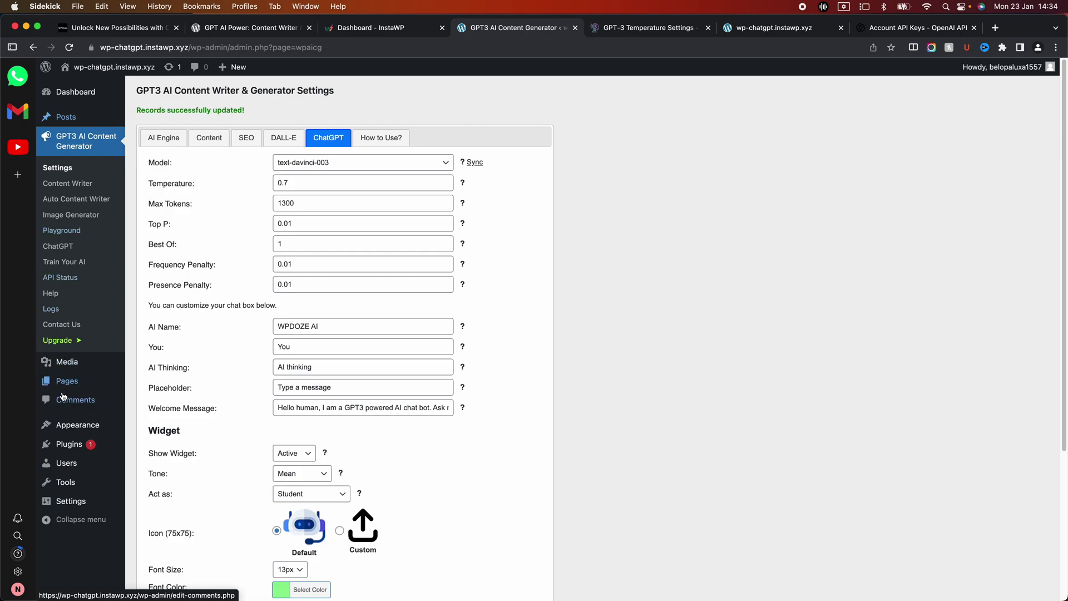
mouse_move(69, 382)
left_click(151, 399)
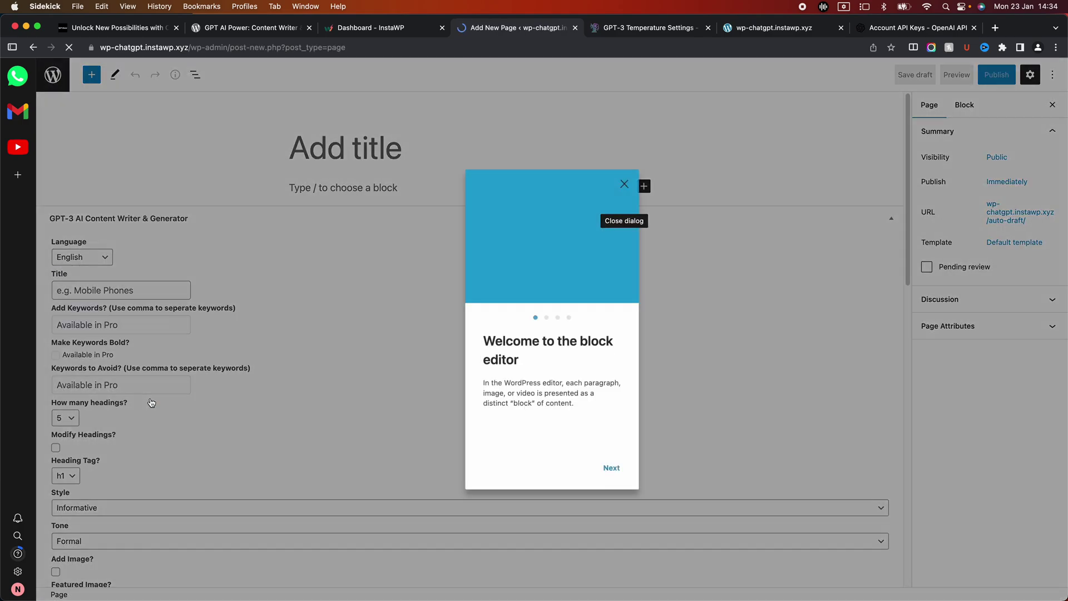
left_click(621, 184)
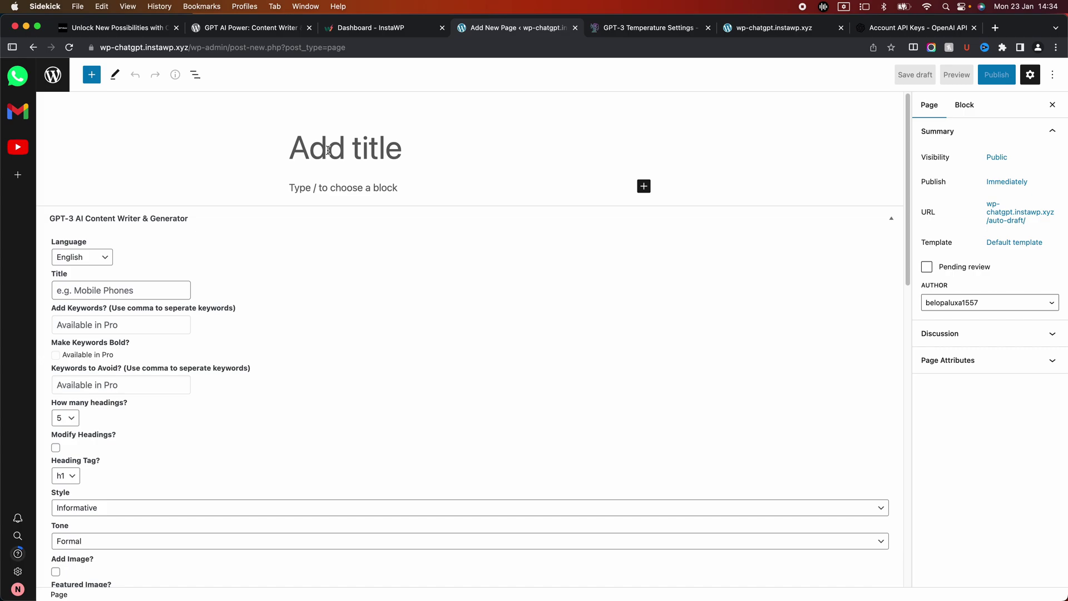
type("Chat")
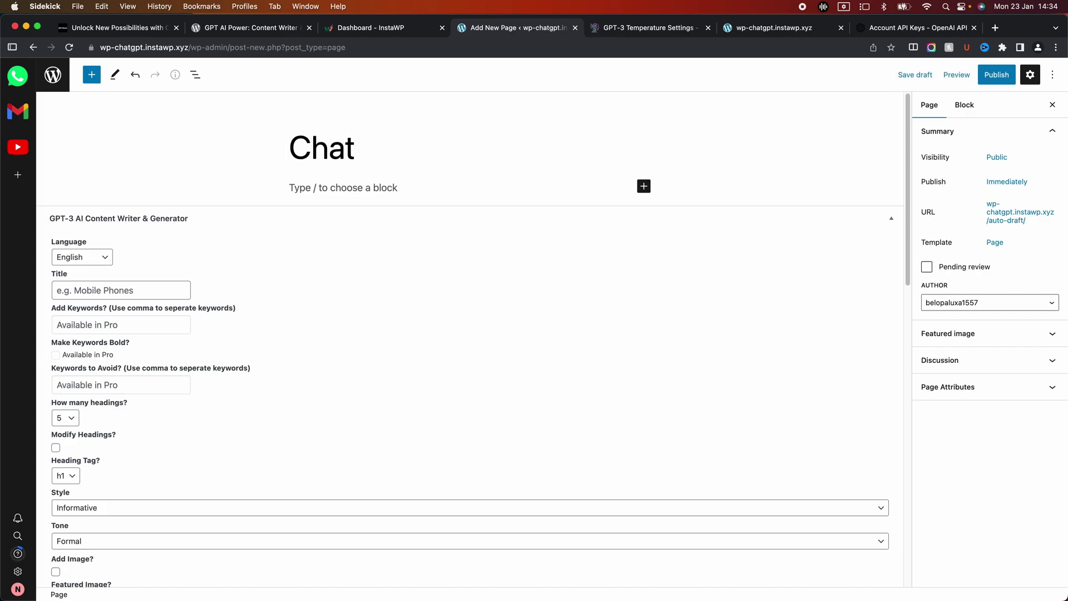
type("GPT")
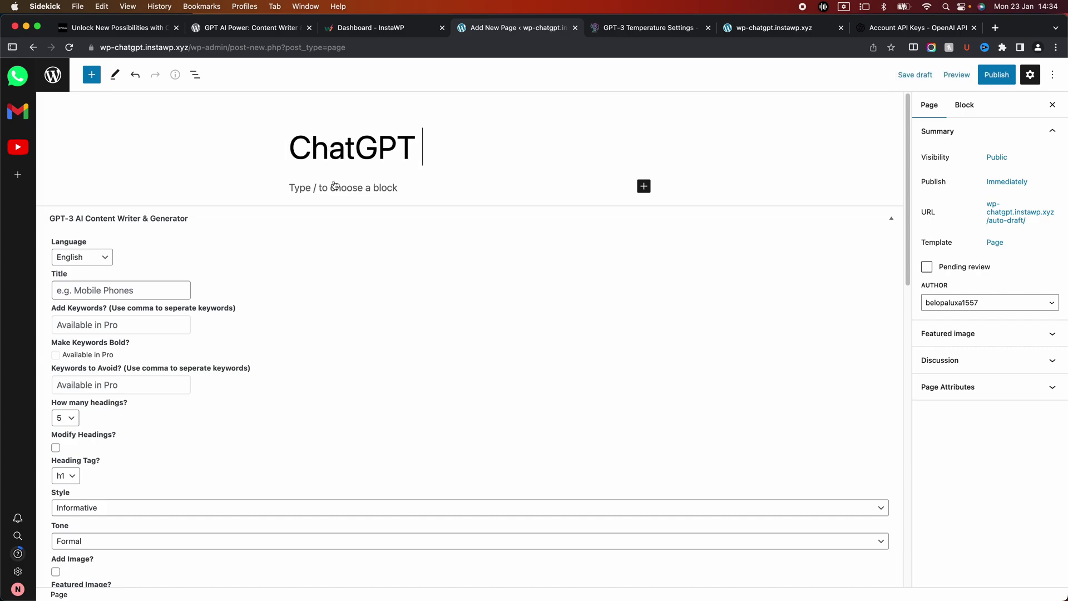
left_click(332, 188)
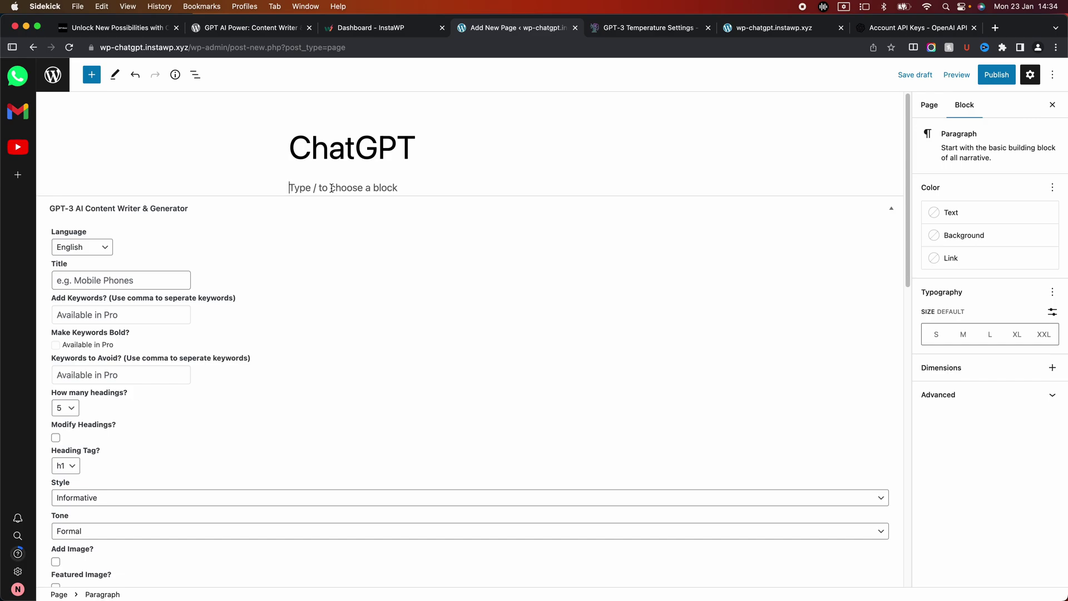
type("/sh")
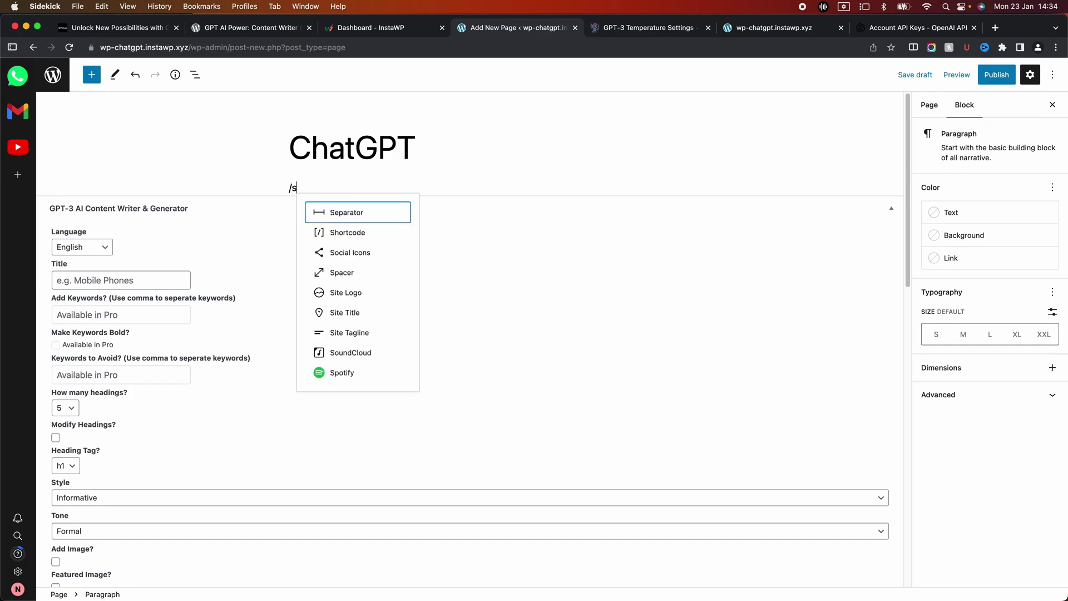
left_click(361, 213)
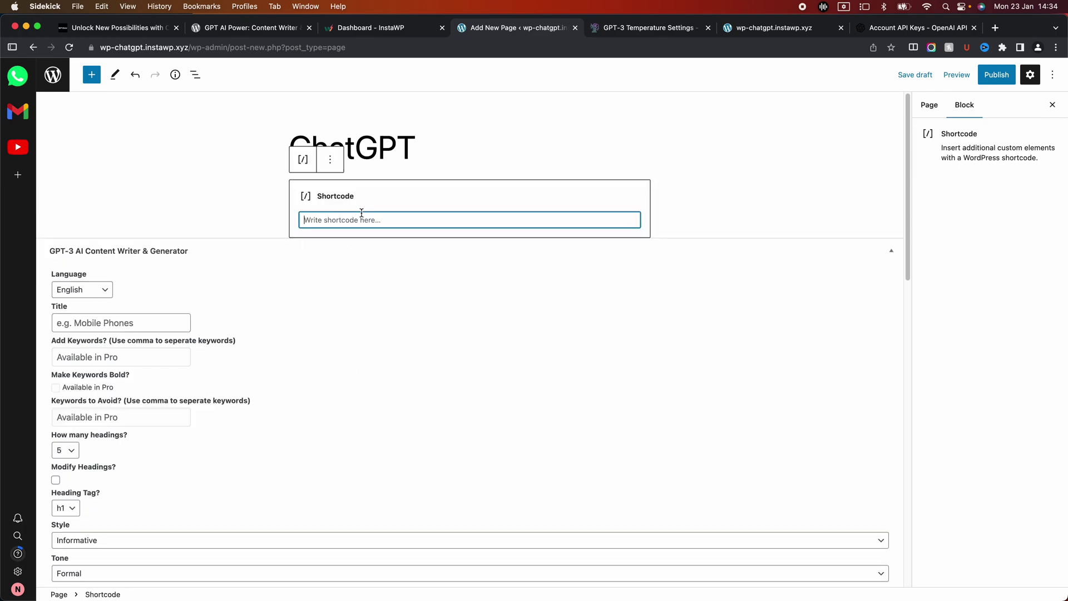
key("super+v")
Publish the ChatGPT page and open the live page in a new tab
left_click(997, 75)
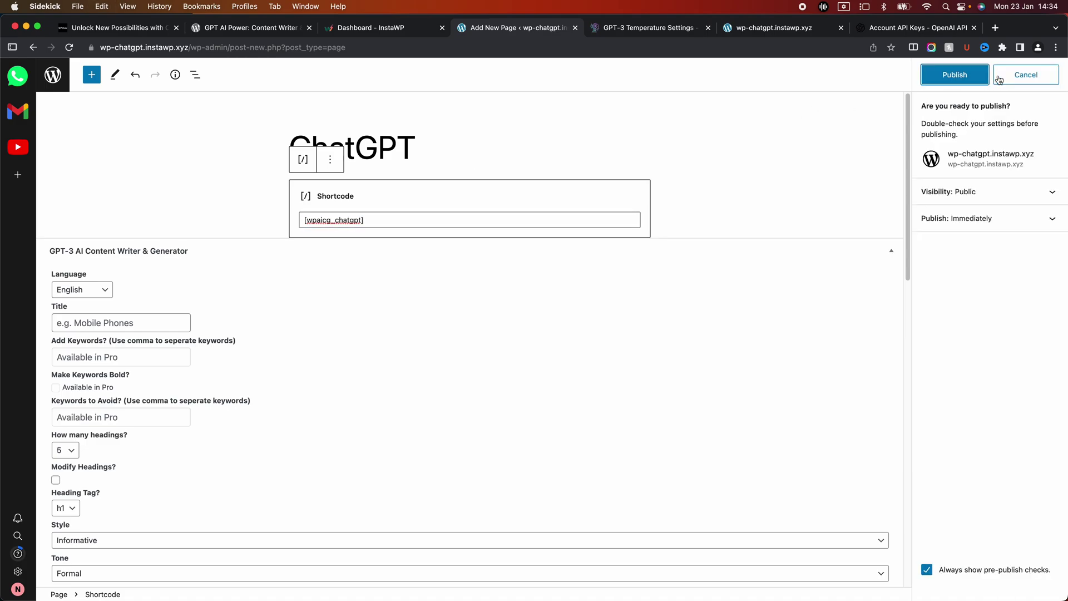
left_click(973, 79)
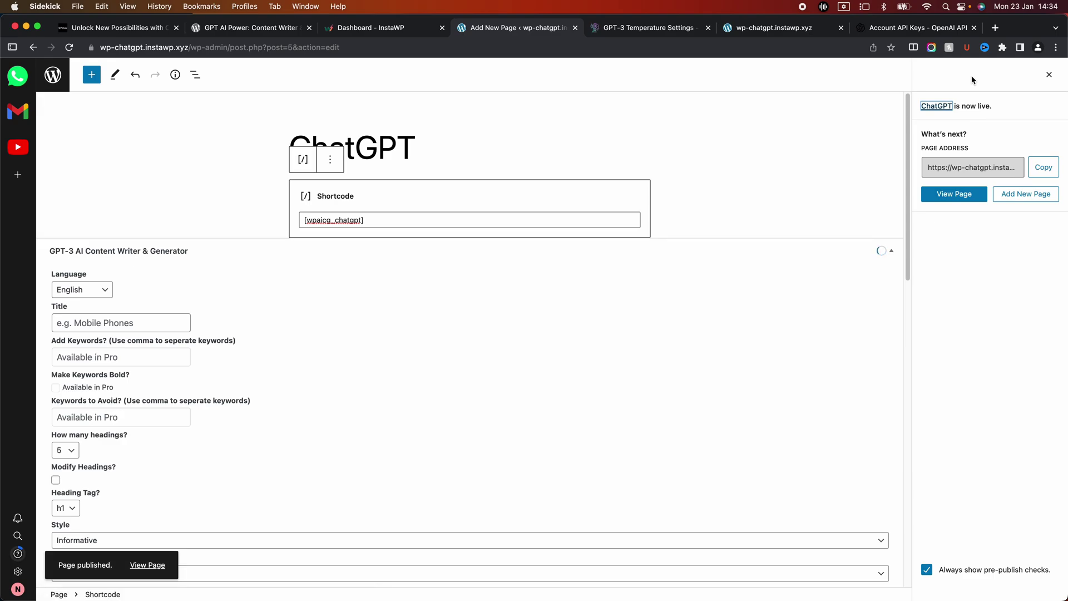
right_click(156, 568)
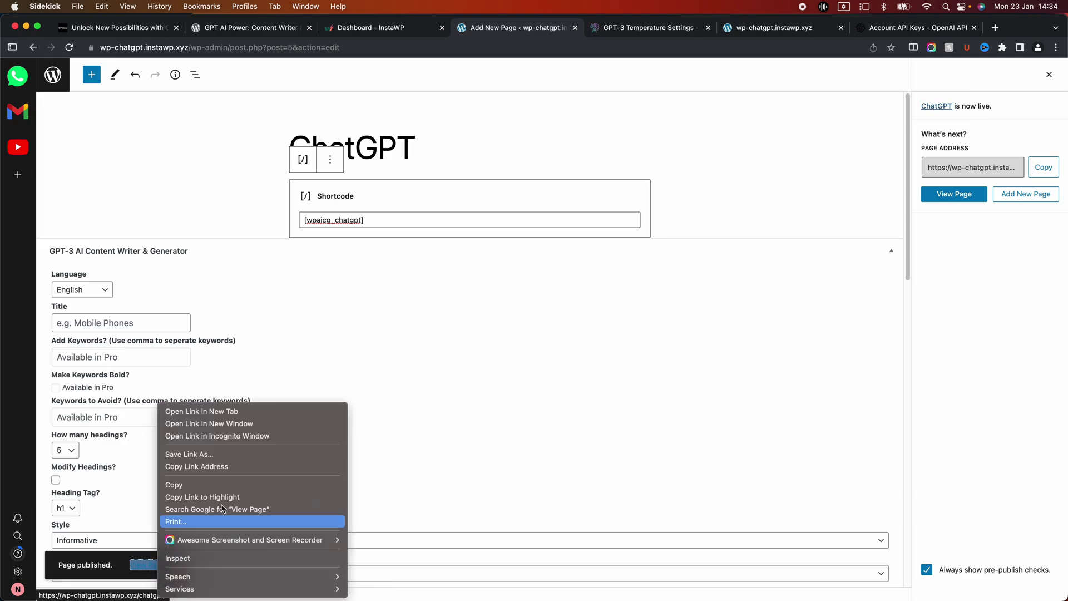
left_click(232, 412)
Preview the live ChatGPT page at a narrow mobile width, then restore the full-width browser
left_click(584, 29)
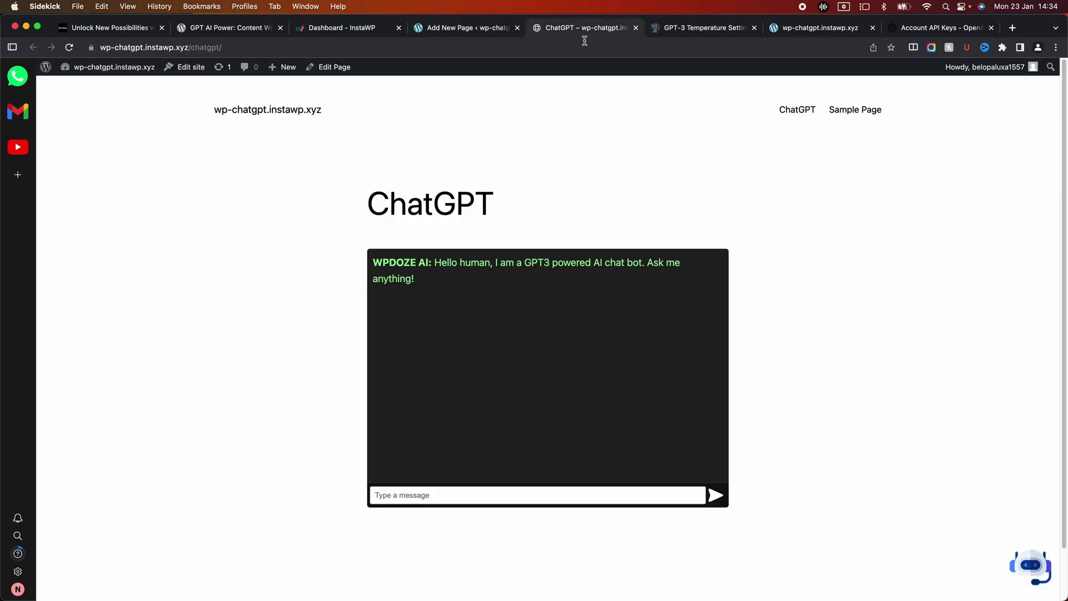
scroll(531, 184, "down", 2)
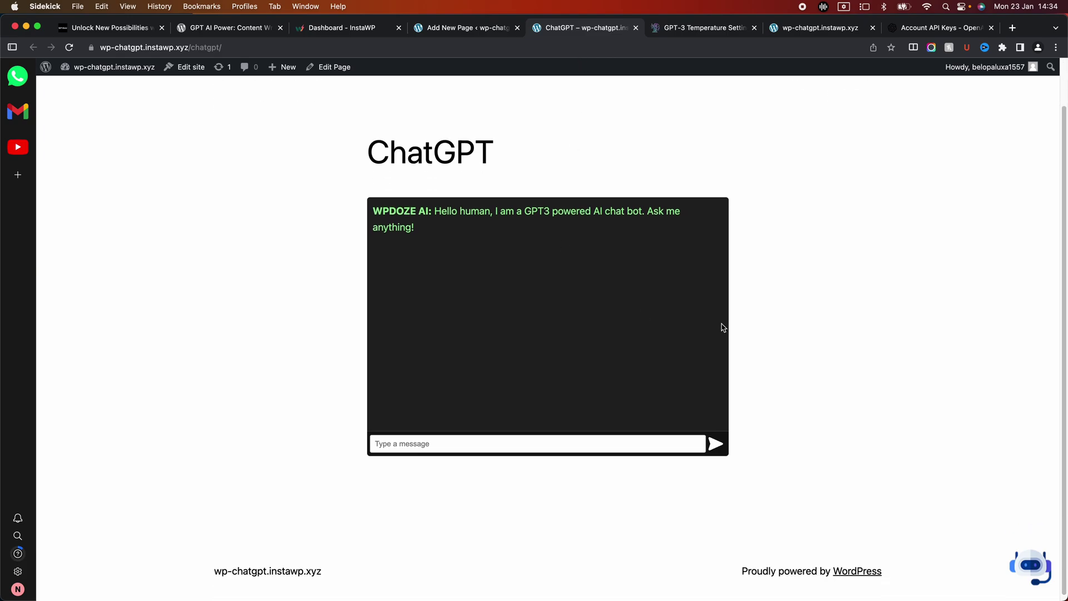
scroll(581, 303, "up", 2)
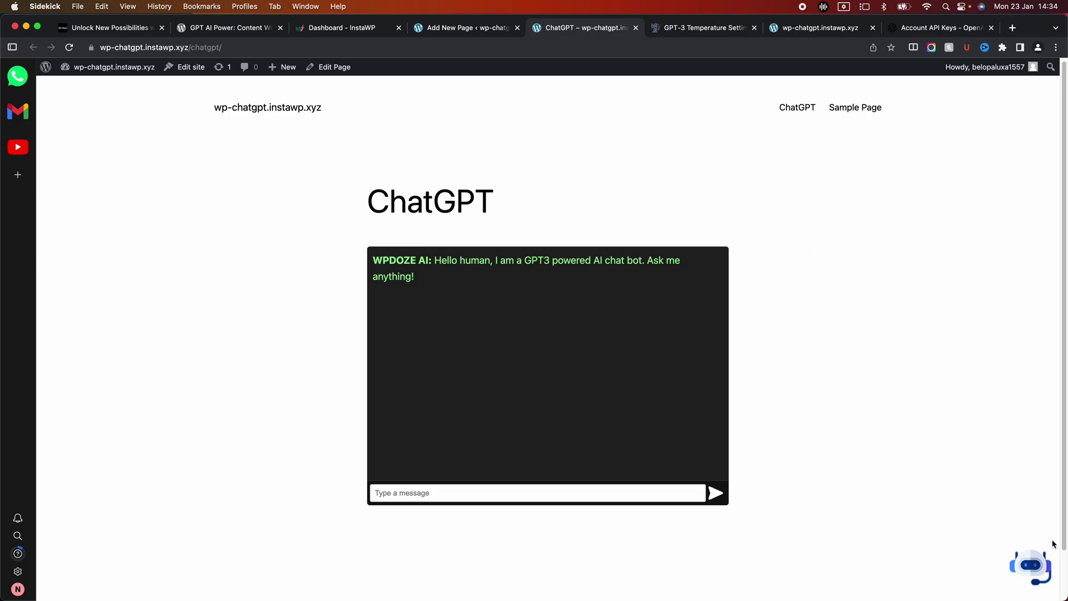
left_click_drag(1065, 414, 186, 324)
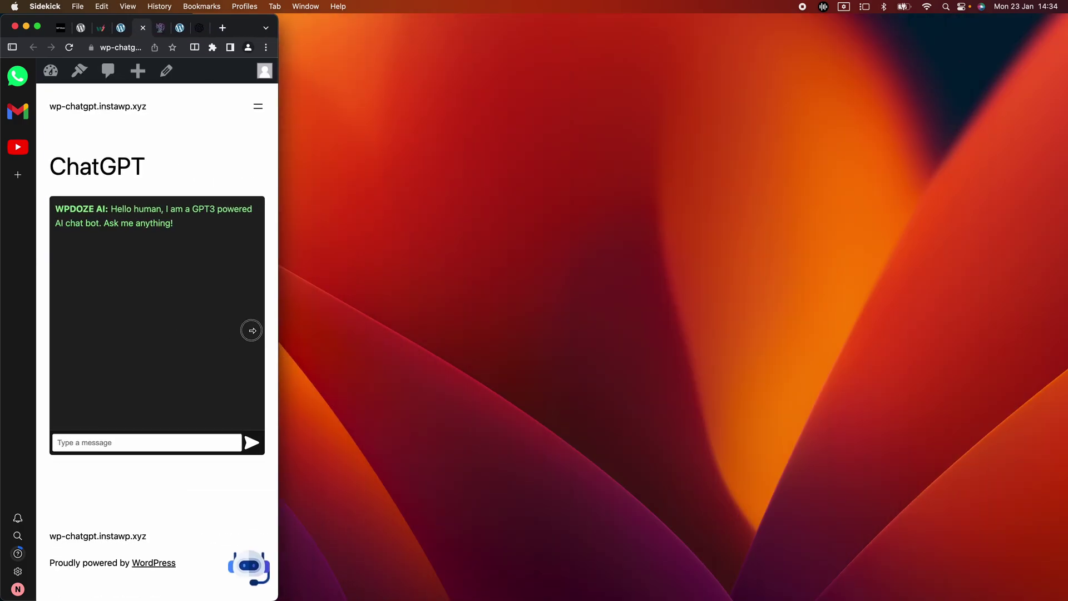
left_click_drag(251, 330, 982, 337)
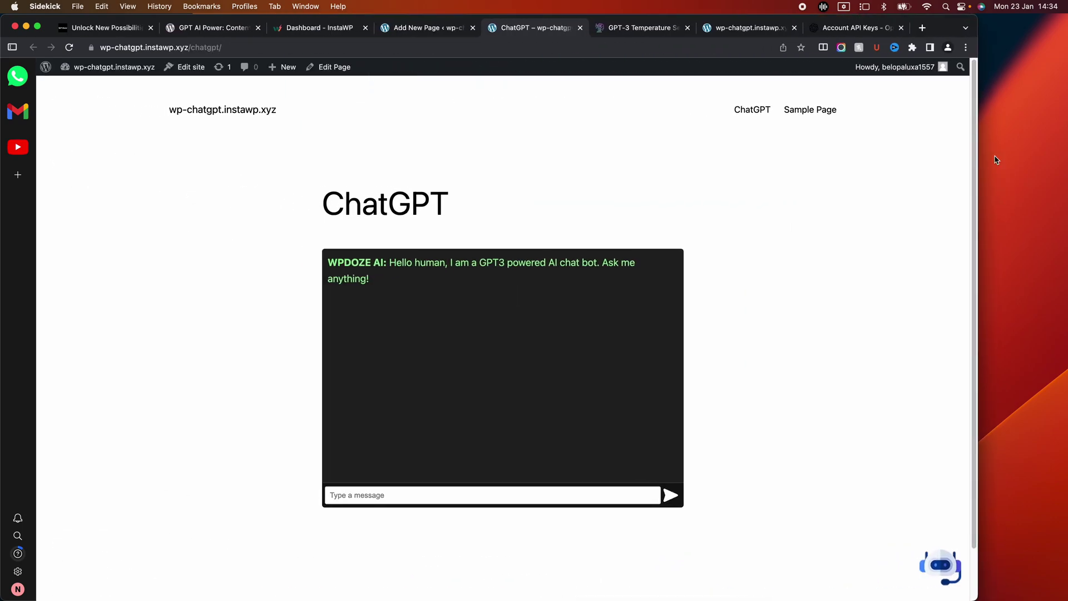
key("ctrl+alt+Return")
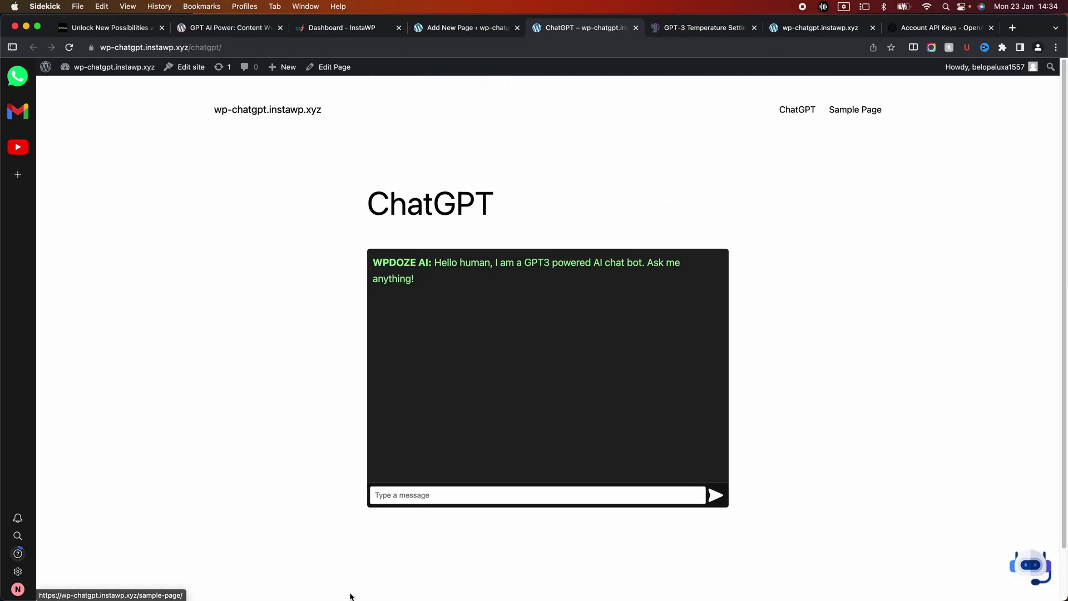
Send 'how are you today?' to the chatbot, then bring up the InstaWP sites dashboard
left_click(406, 494)
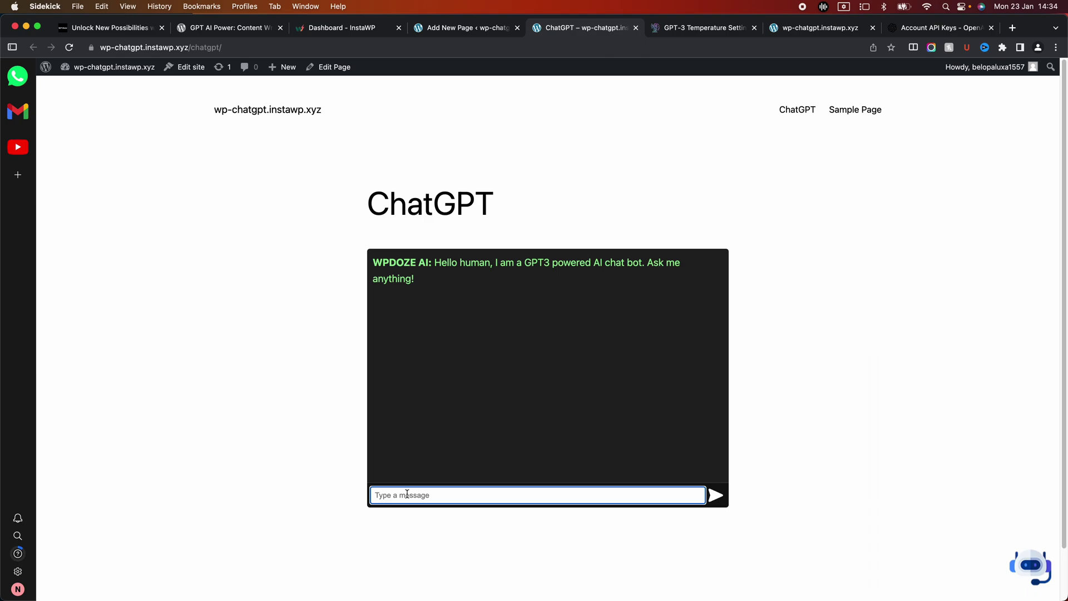
type("how are you today?")
key("Return")
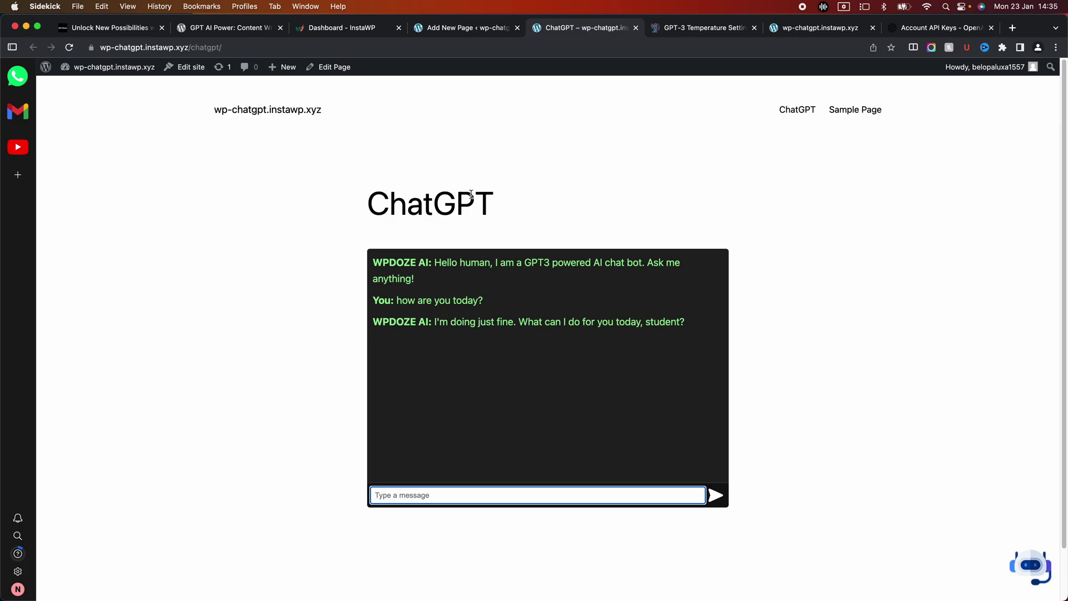
left_click(373, 30)
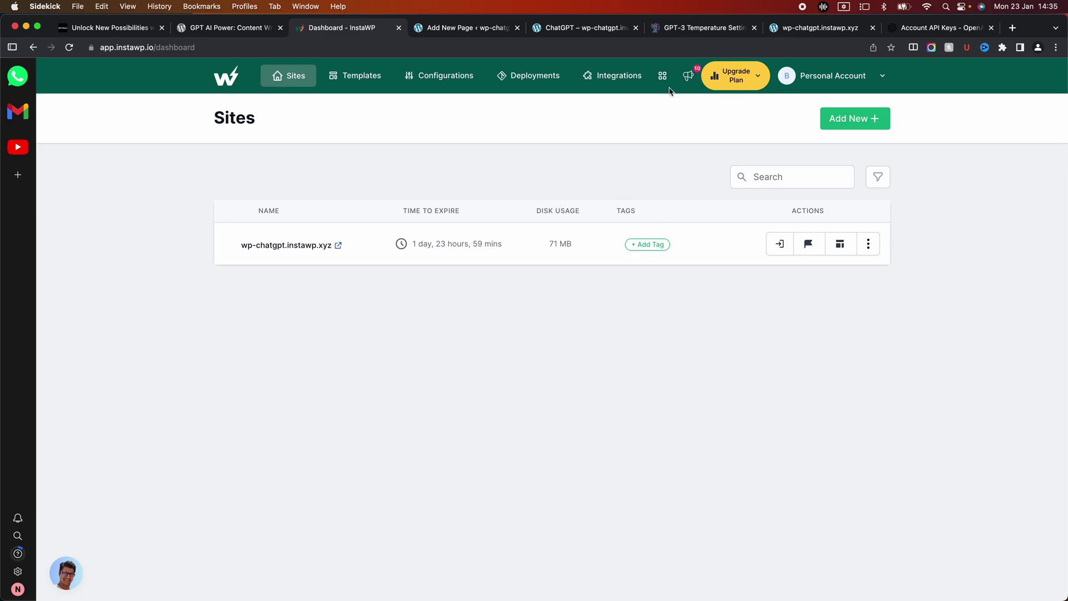
Return to the WordPress admin tab and exit the page editor to the Pages list
left_click(467, 27)
left_click(65, 80)
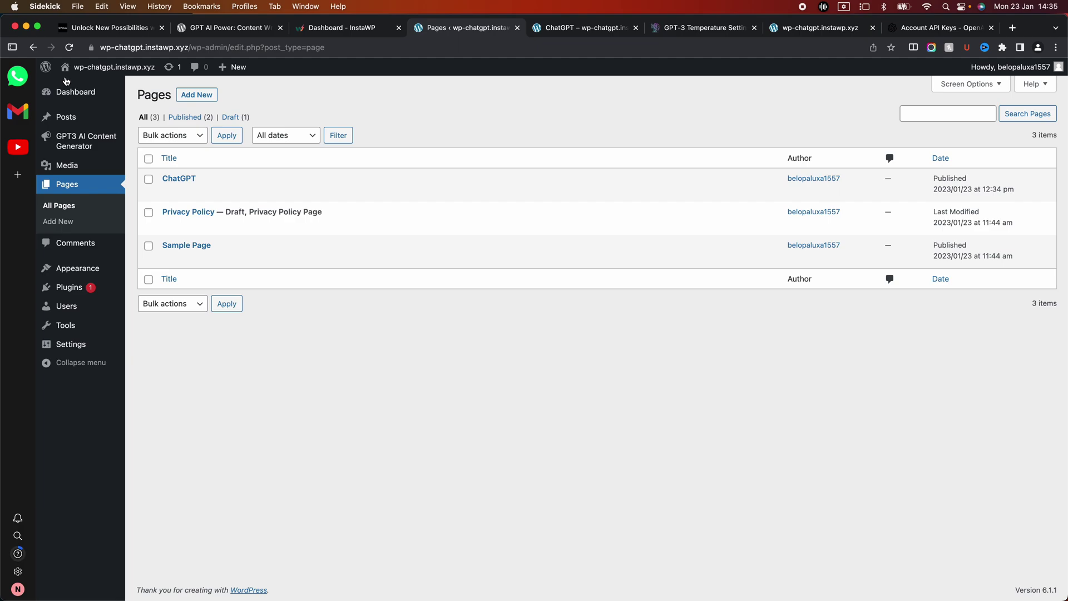
Upload suremembers.zip from Downloads as a new plugin, install it and activate it
mouse_move(124, 291)
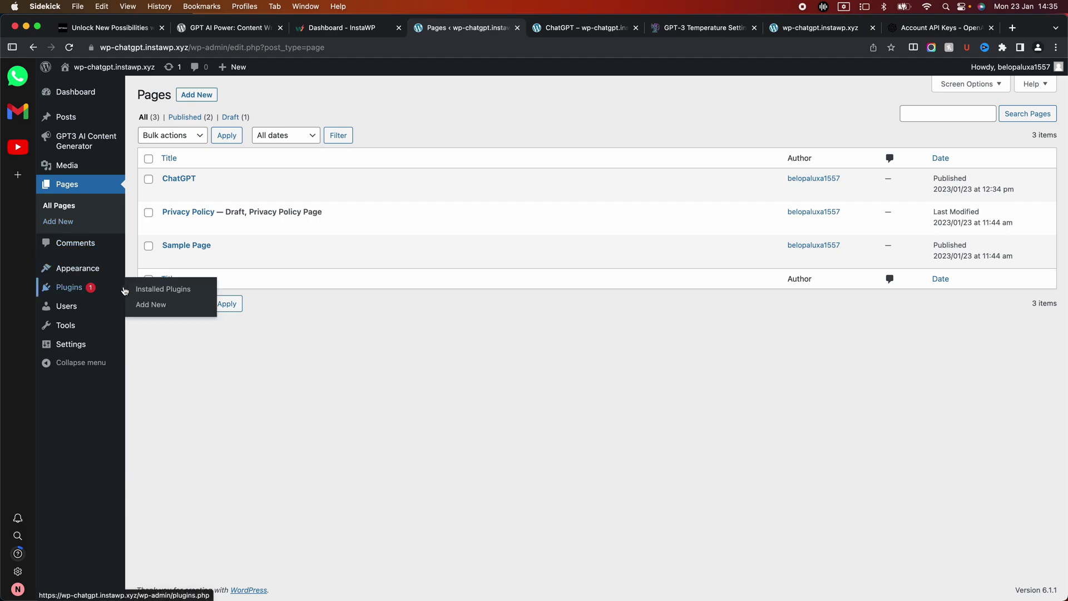
left_click(151, 305)
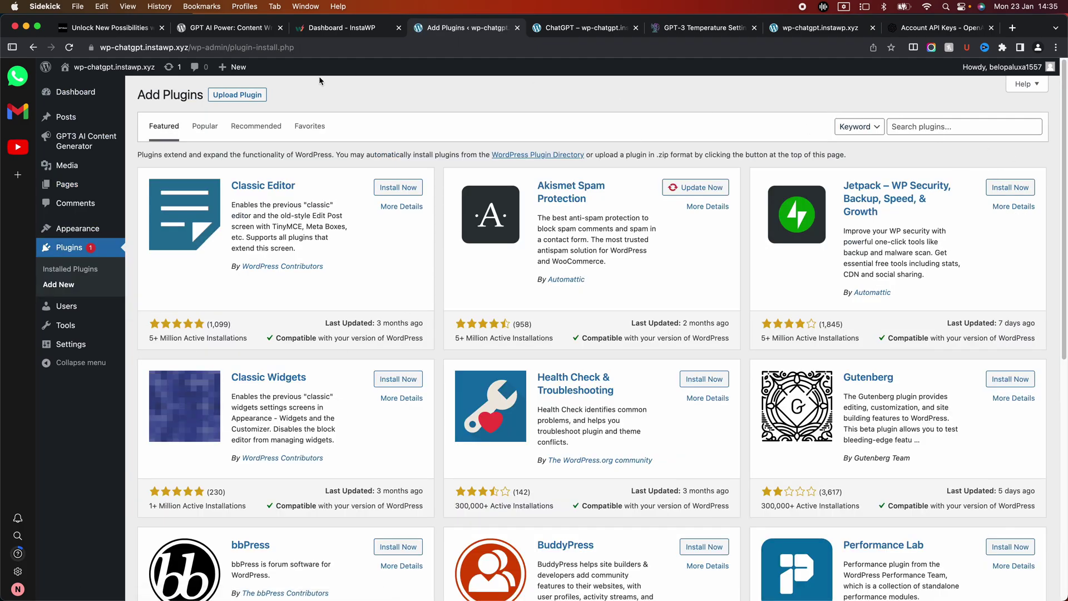
left_click(251, 96)
left_click(507, 196)
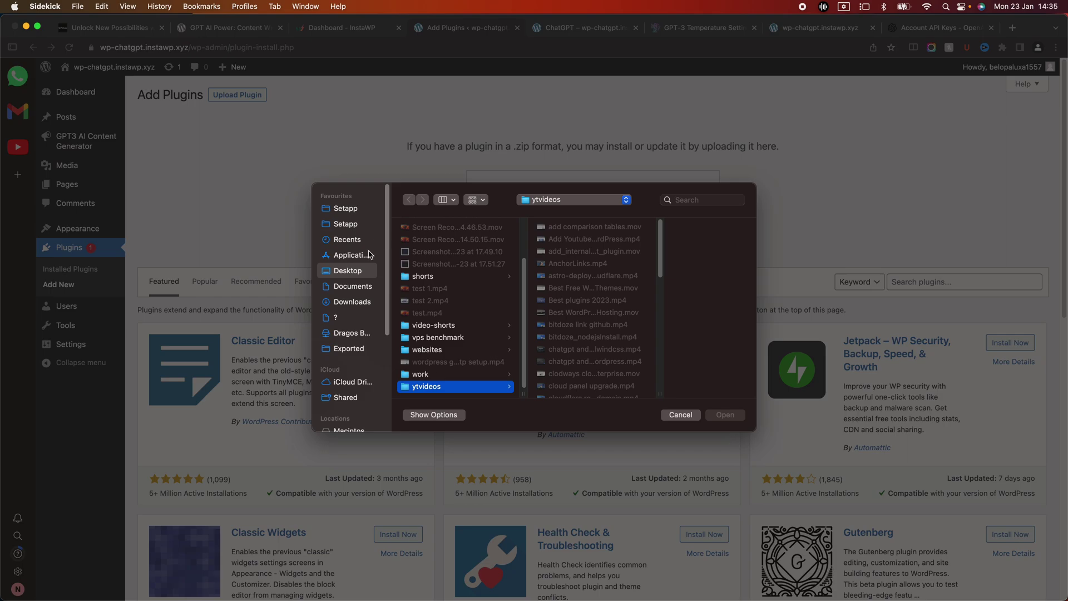
left_click(359, 302)
scroll(465, 279, "down", 15)
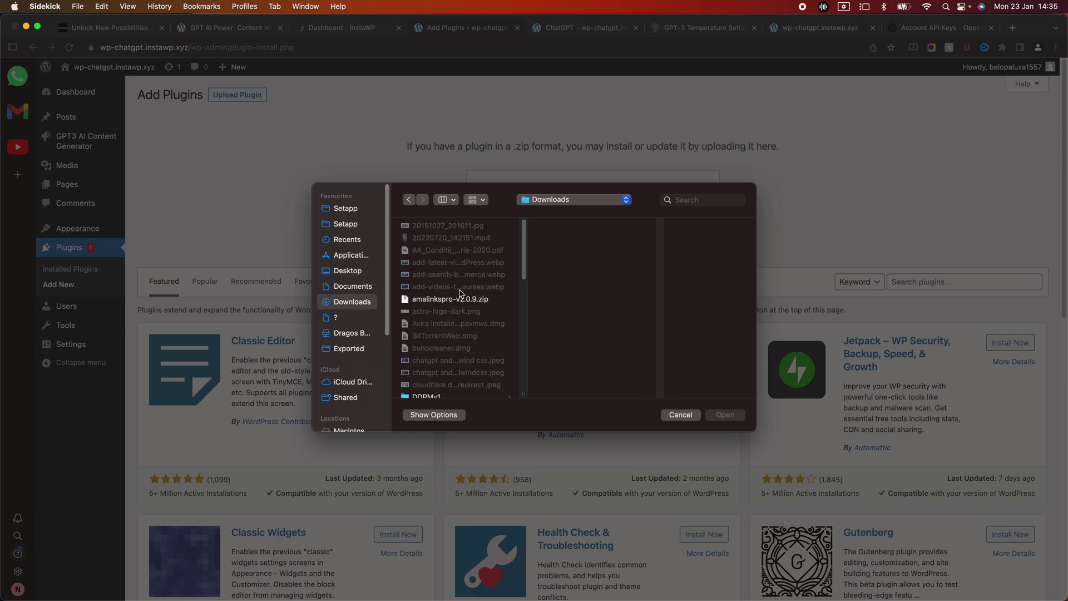
left_click(449, 301)
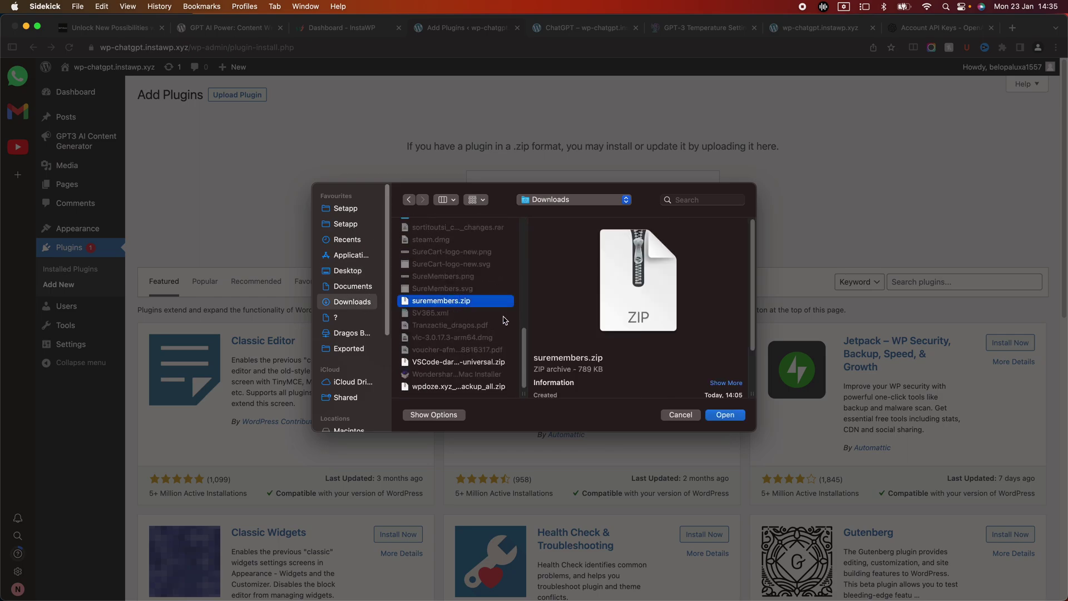
left_click(724, 415)
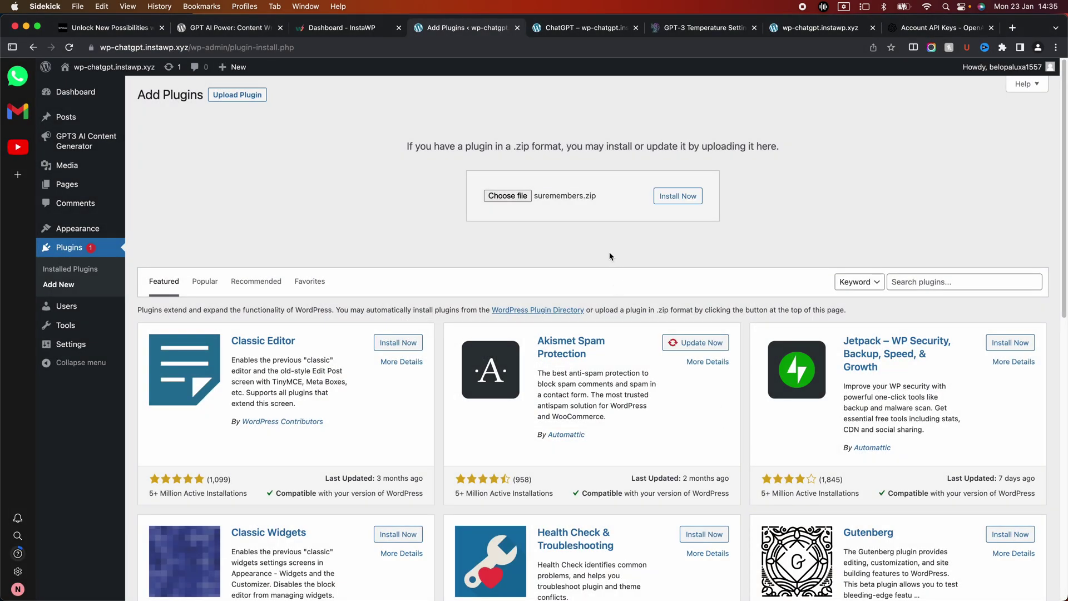
left_click(689, 199)
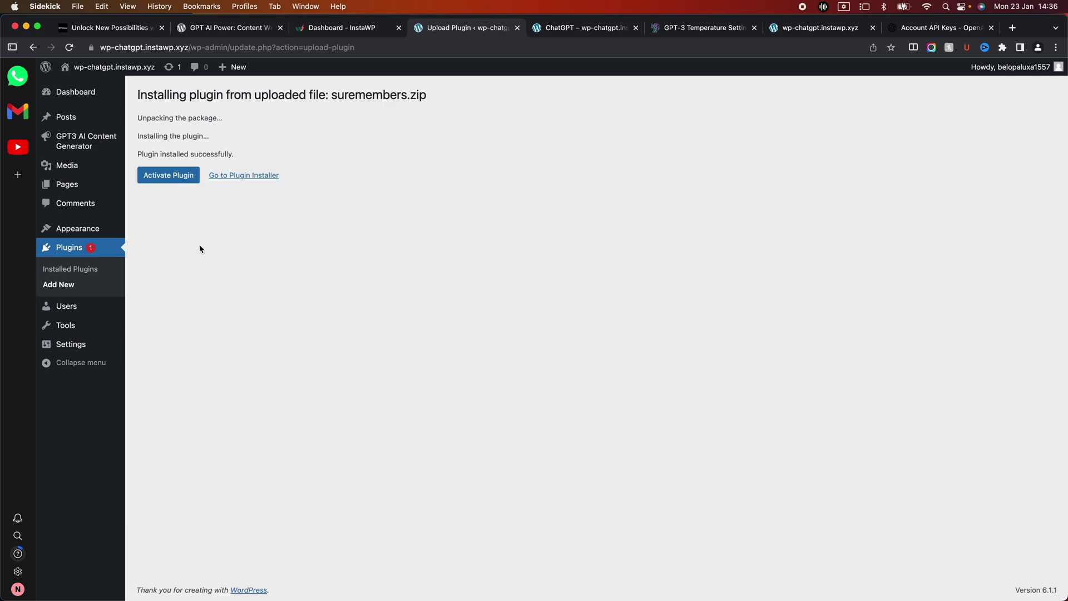
left_click(176, 179)
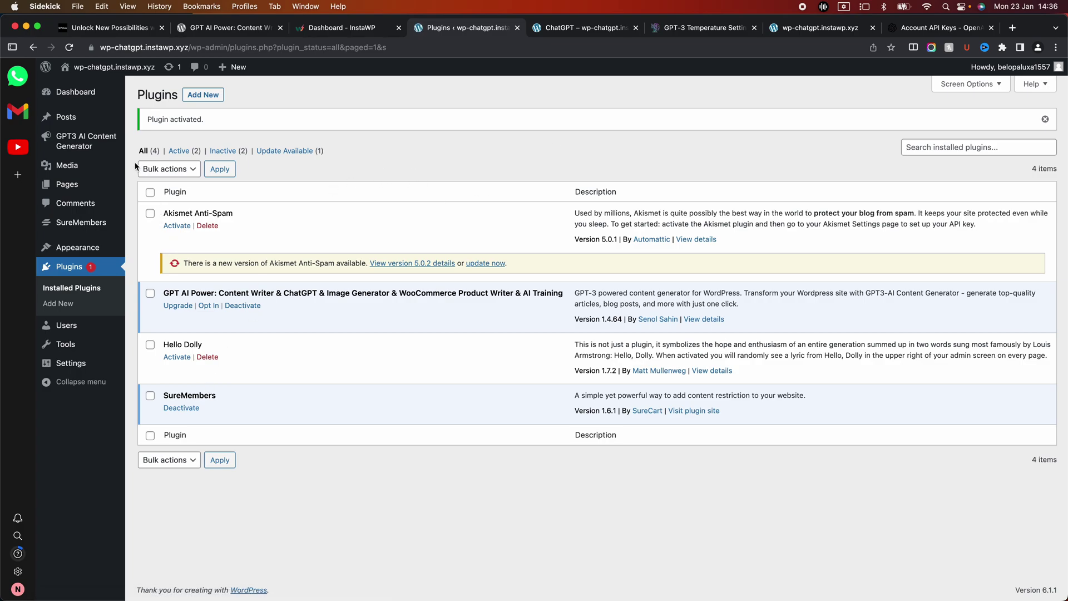
mouse_move(82, 141)
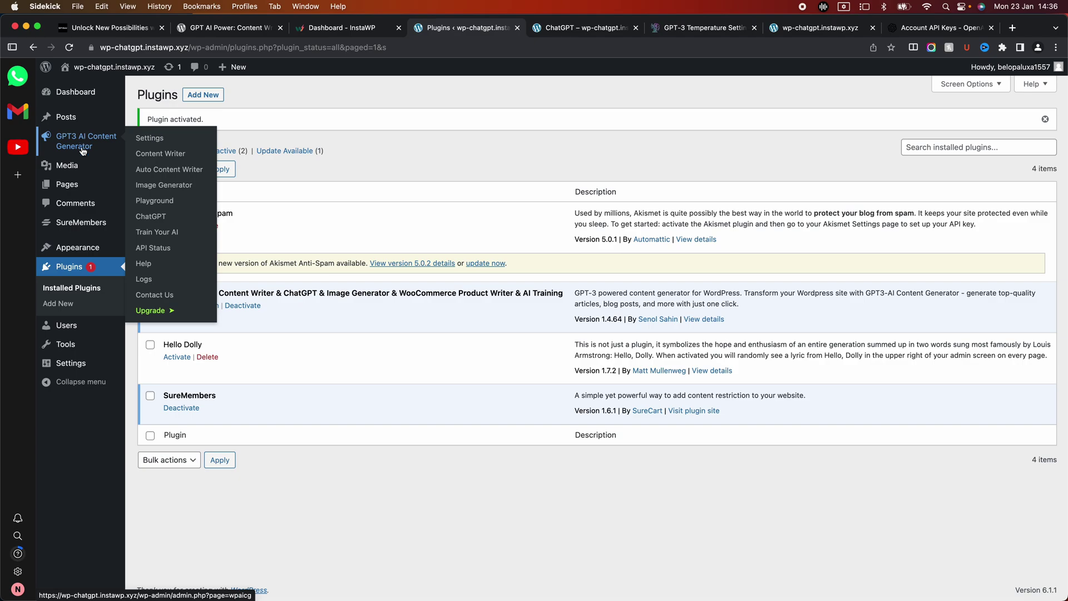
Start a new SureMembers access group named ChatGPT
left_click(84, 223)
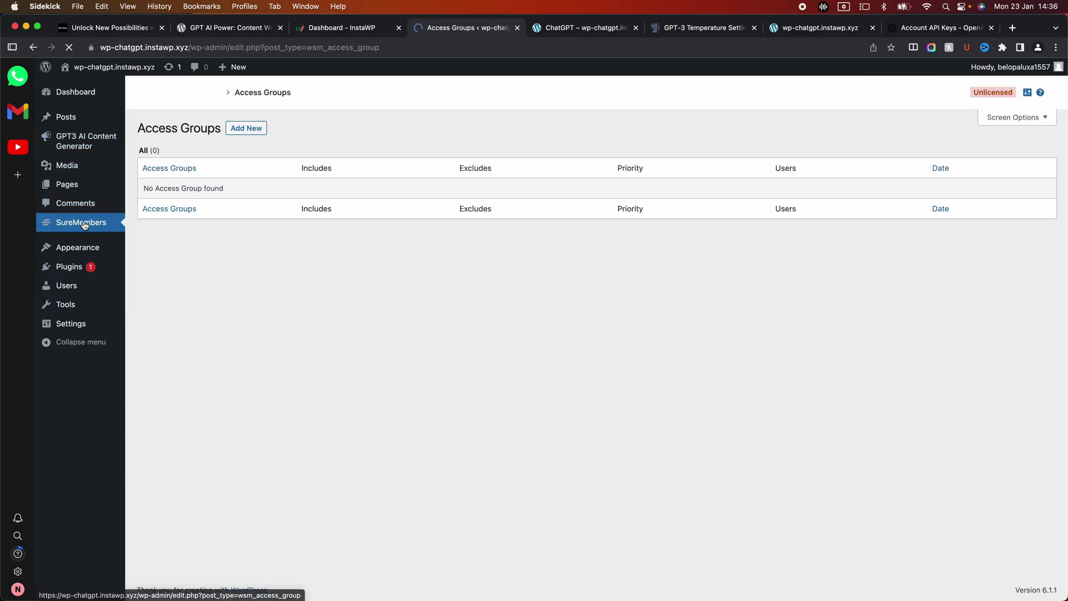
left_click(260, 137)
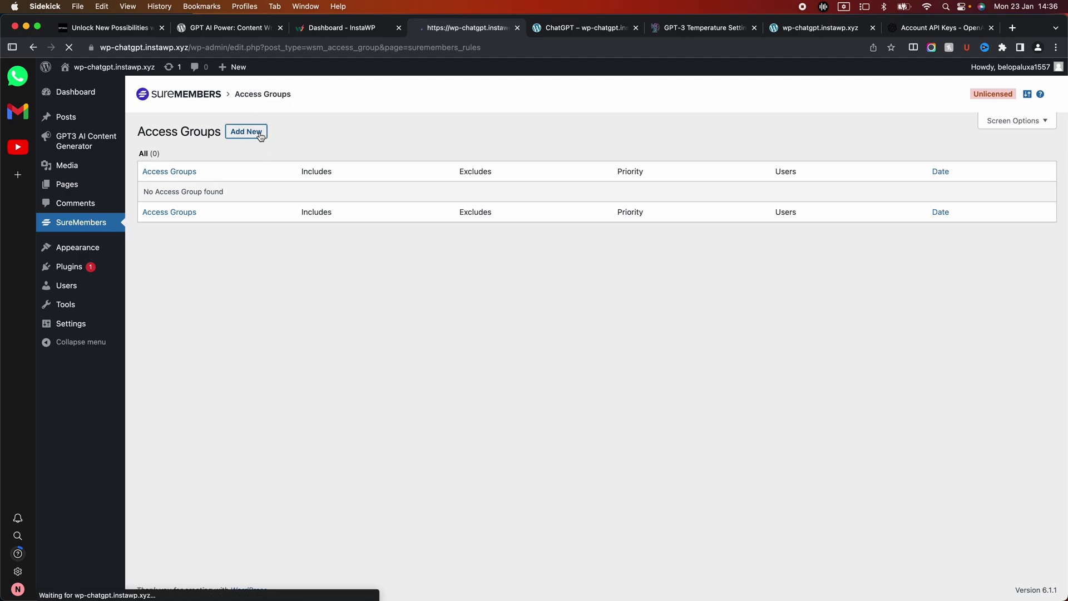
left_click(314, 198)
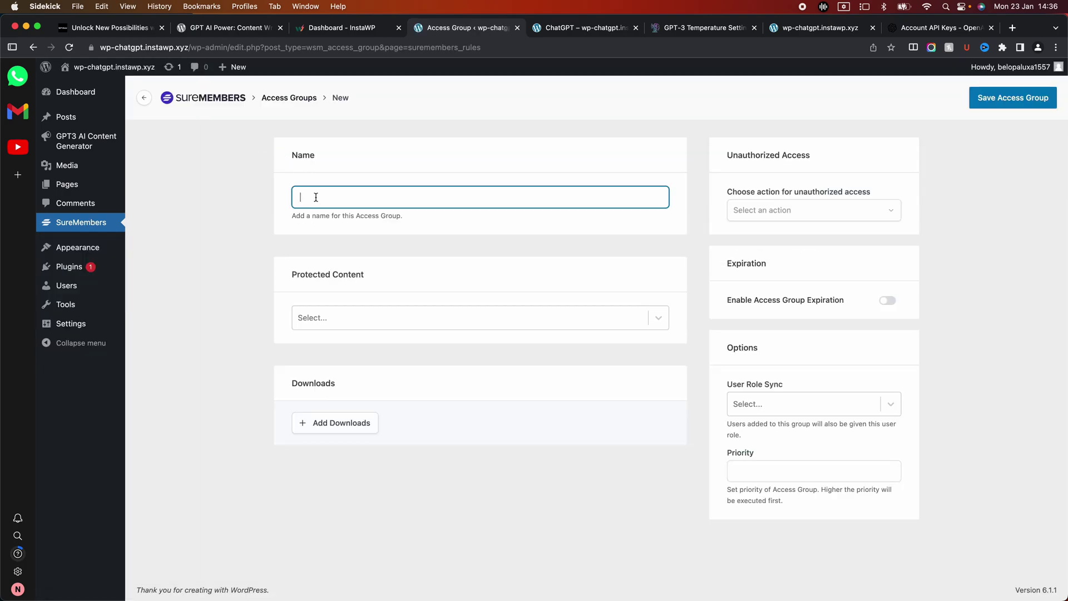
type("ChatGPT")
Set the group's protected content to Specific Pages, choosing only the ChatGPT page
left_click(398, 316)
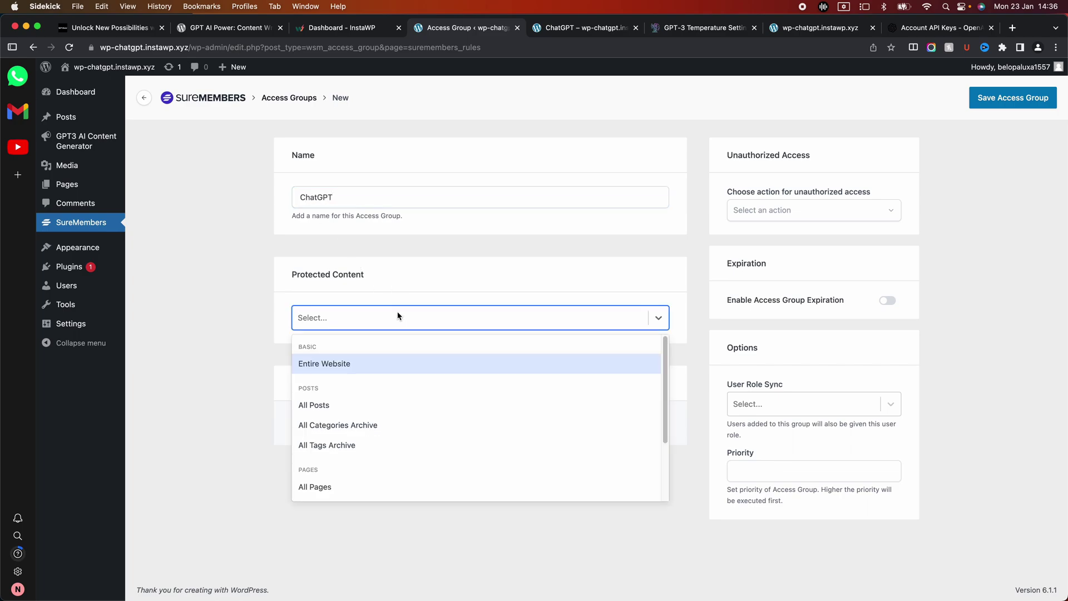
scroll(408, 428, "down", 3)
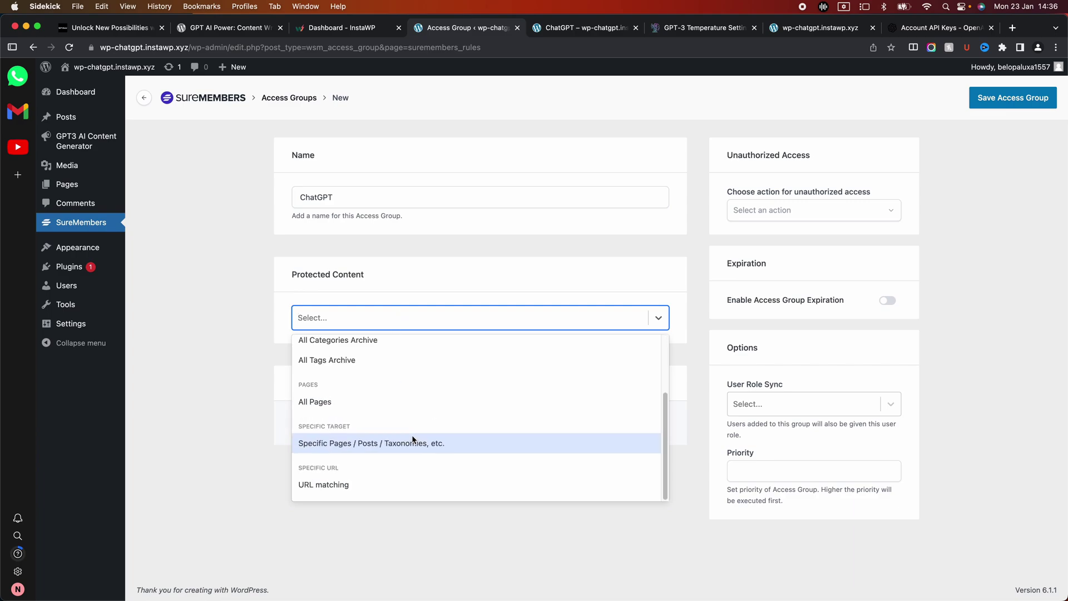
left_click(406, 443)
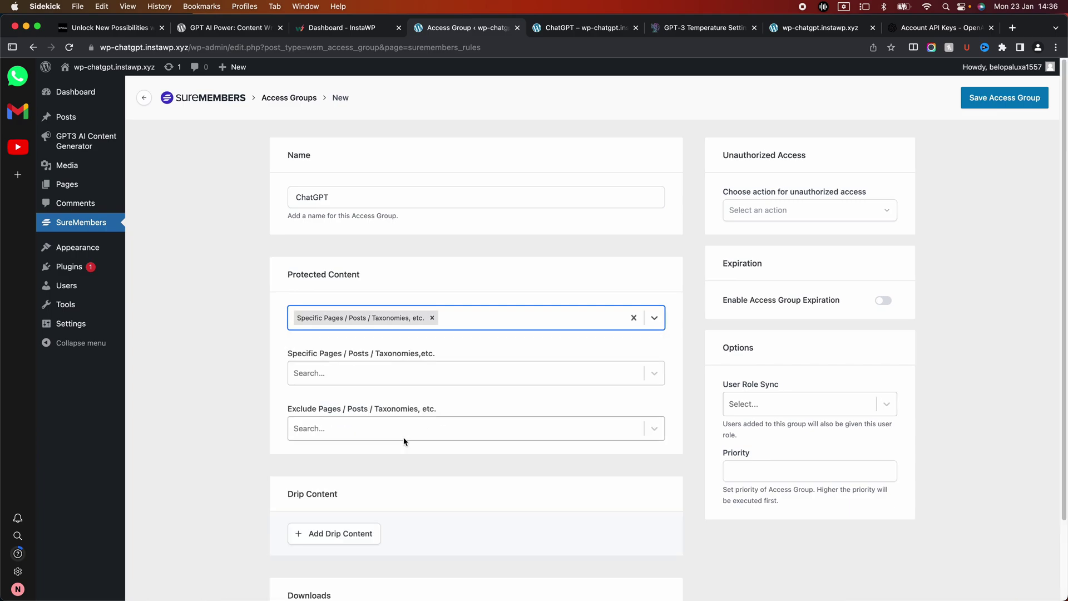
left_click(381, 381)
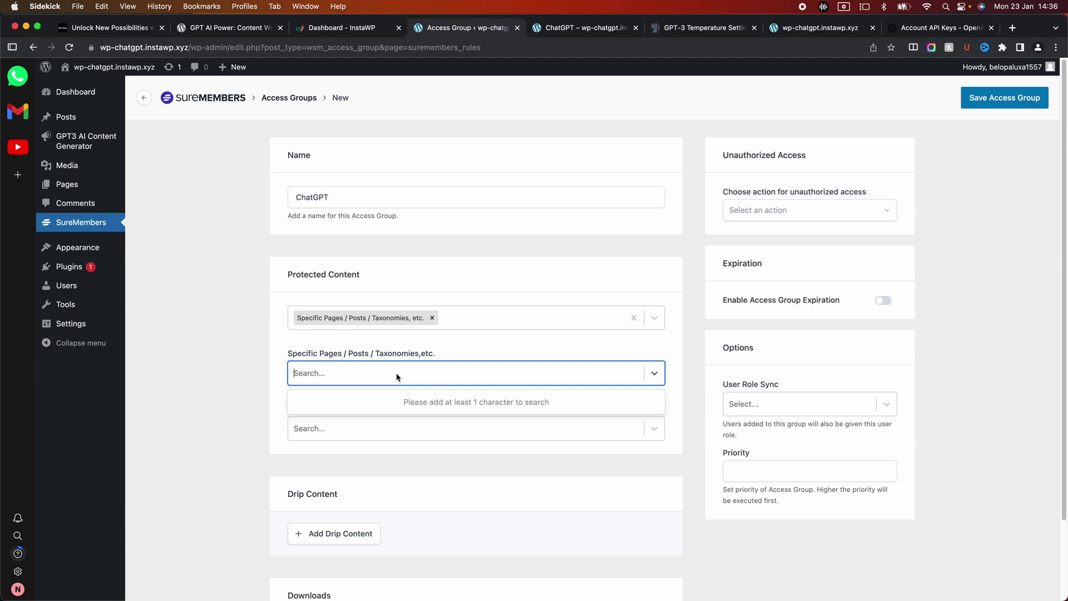
type("chat")
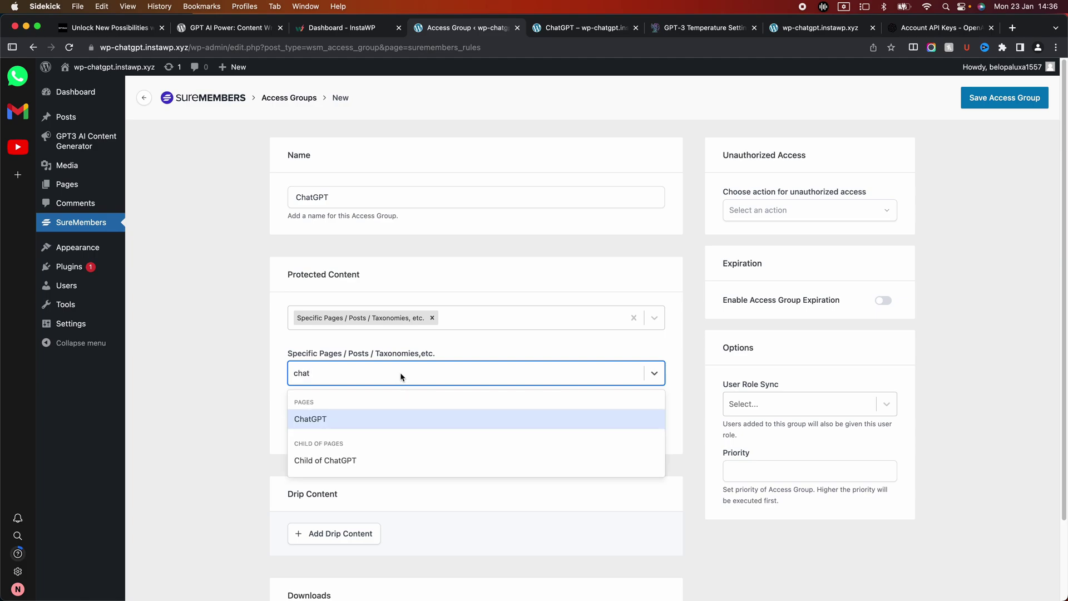
left_click(334, 417)
scroll(426, 358, "down", 3)
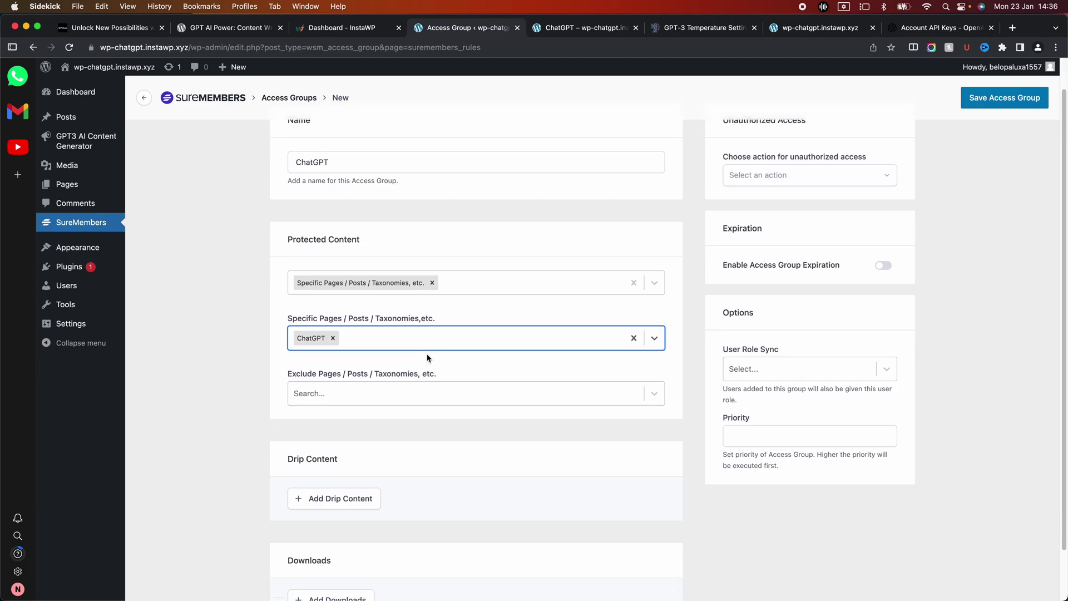
scroll(427, 357, "up", 3)
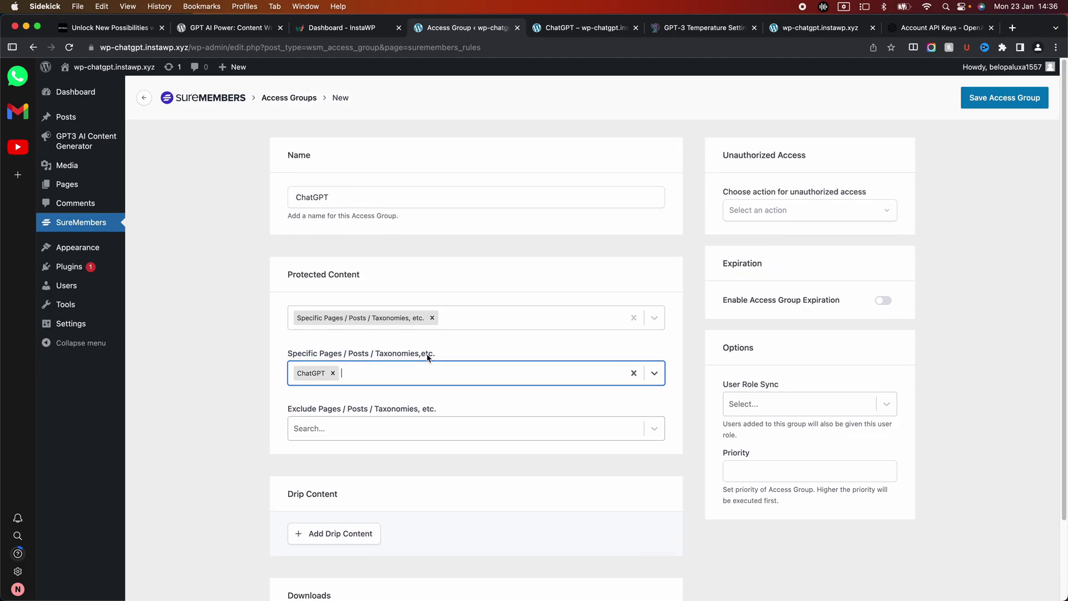
left_click(781, 214)
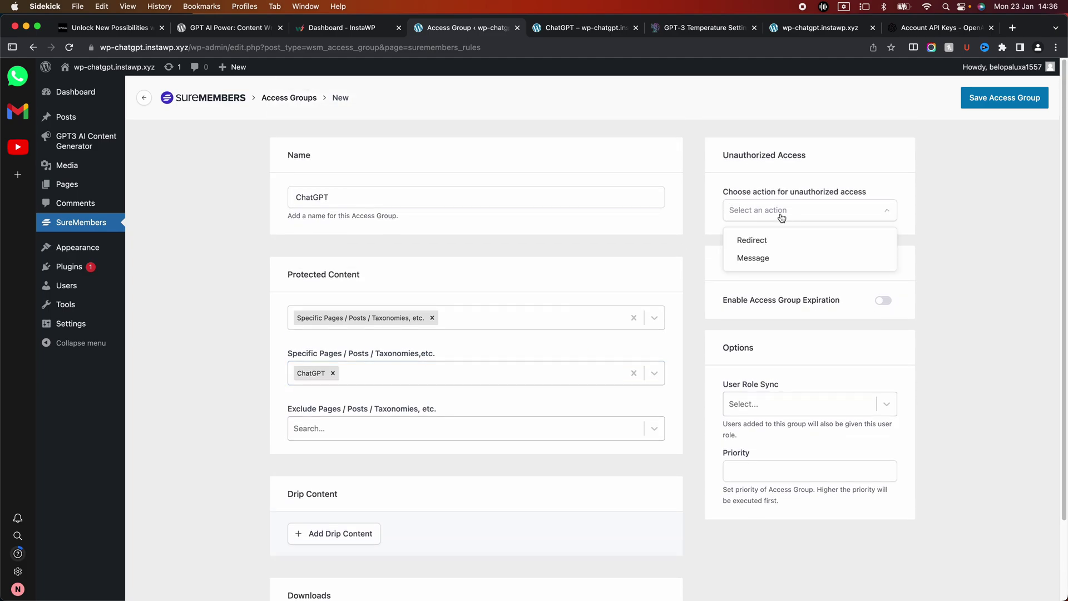
Show unauthorized visitors the message 'You don't have access. Get access.' and try saving the group
left_click(760, 257)
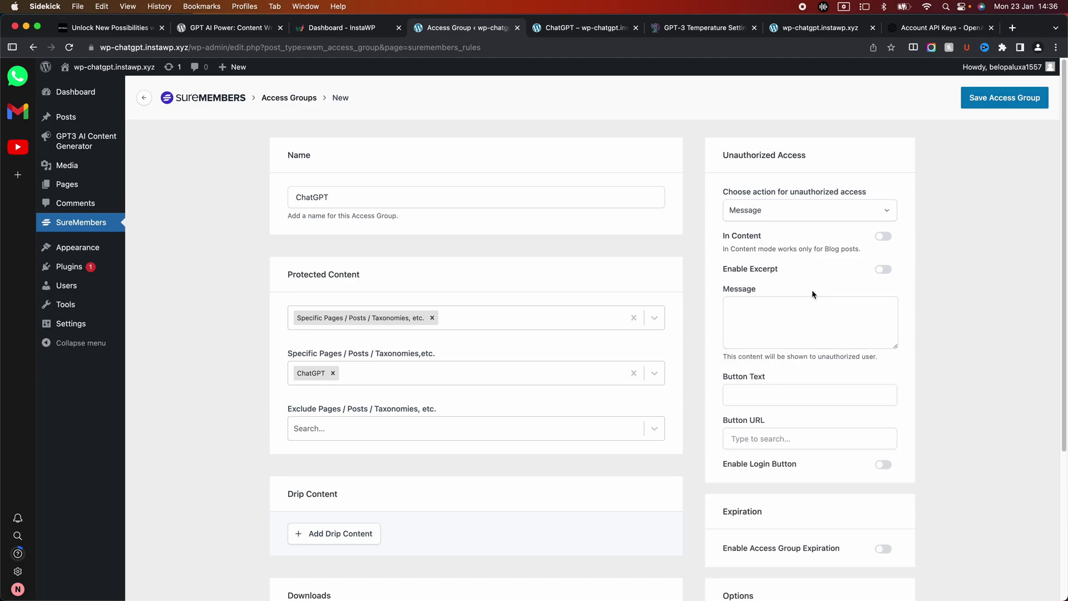
left_click(792, 307)
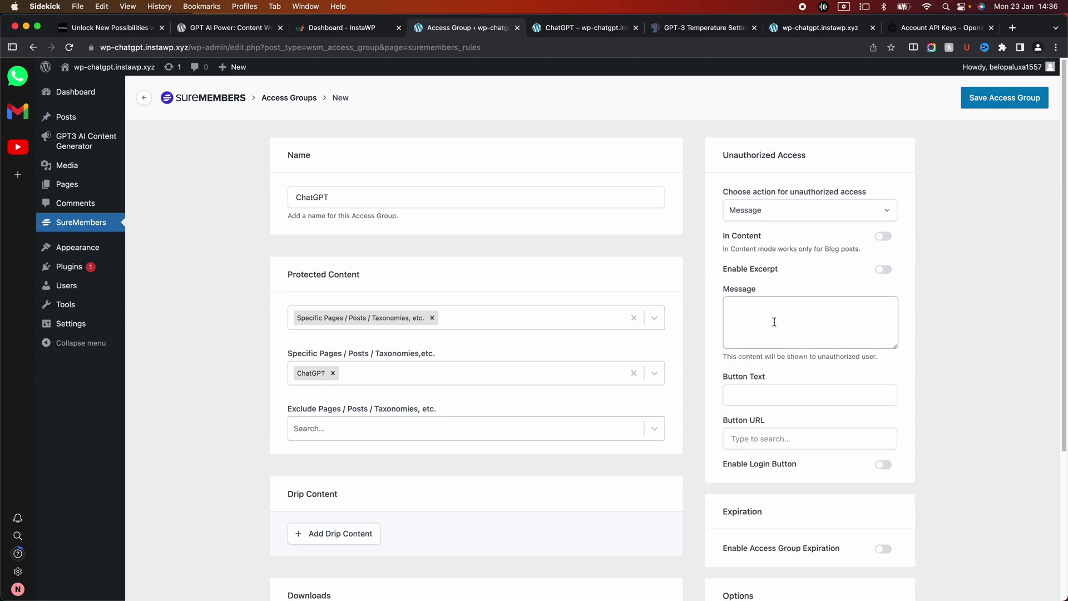
left_click(774, 321)
type("Yo")
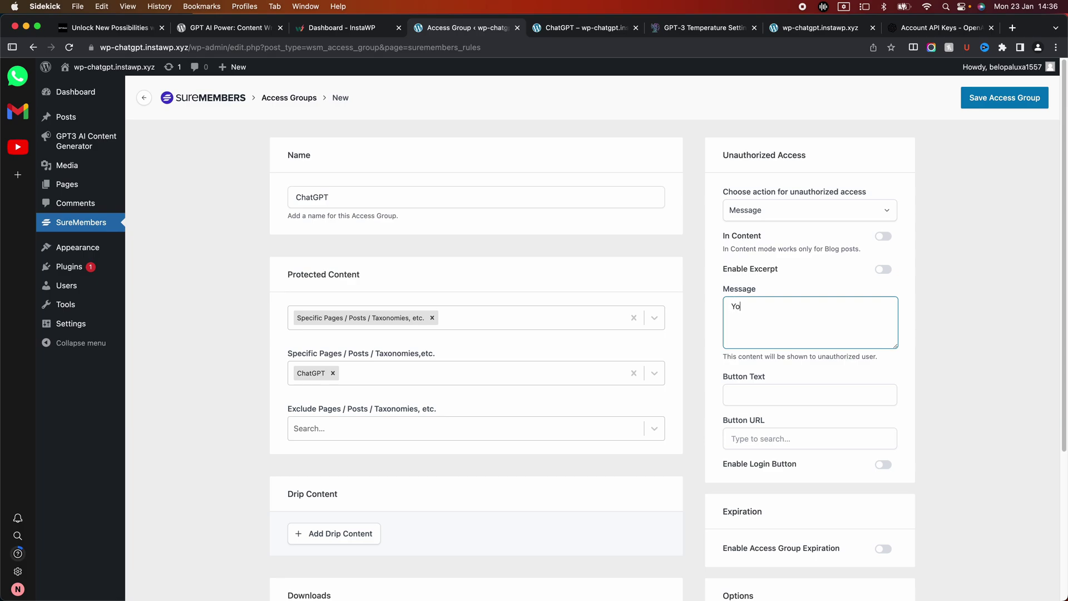
type("u Don't have access. Get access.")
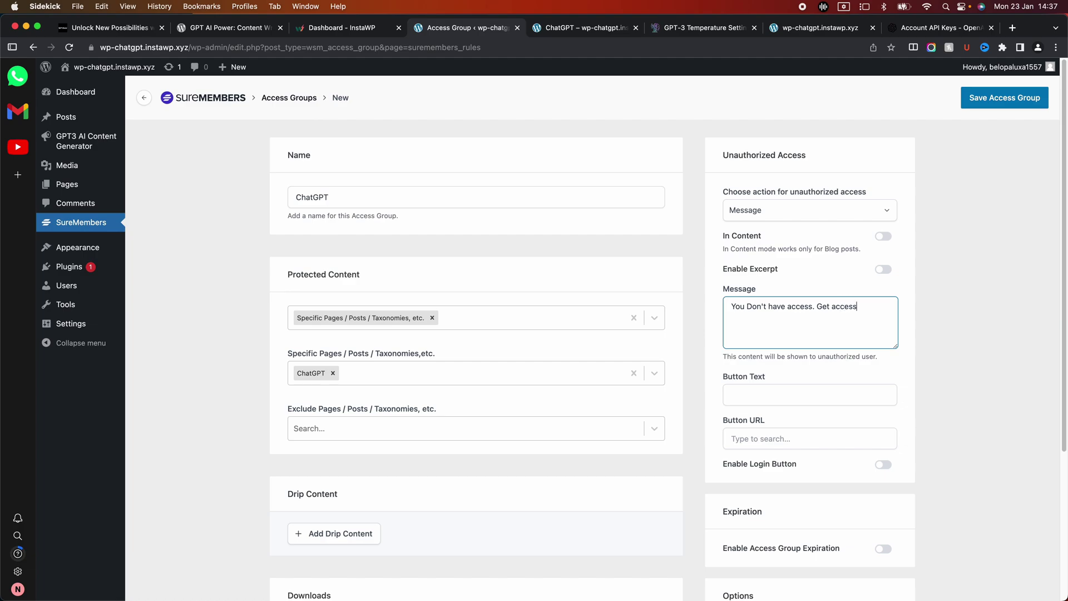
left_click(750, 307)
key("BackSpace")
type("d")
left_click(756, 391)
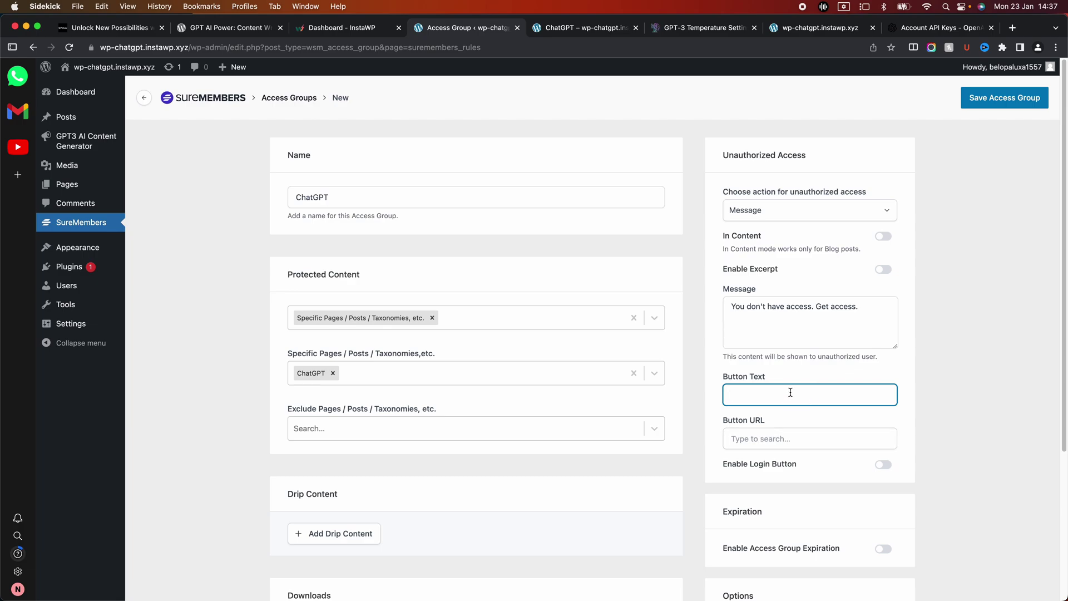
scroll(792, 336, "down", 1)
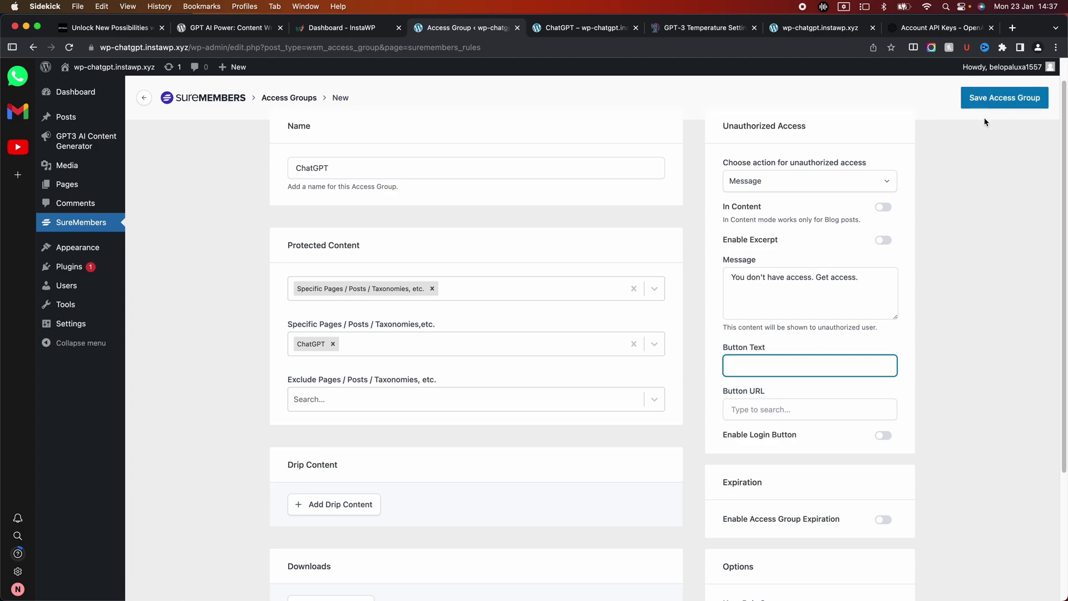
left_click(993, 101)
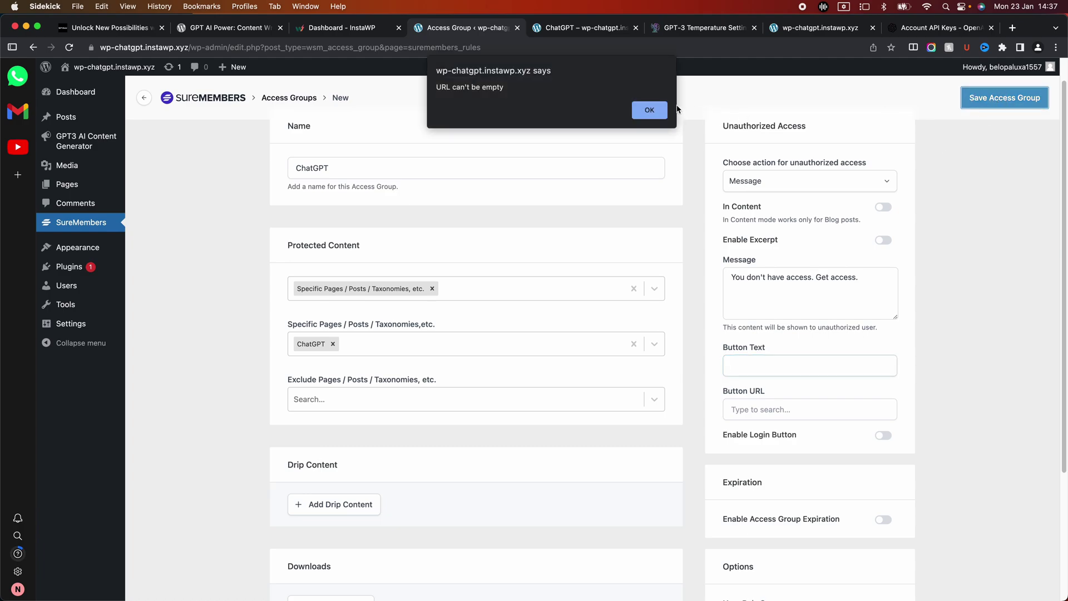
Add a 'Get Membership' button linking to Sample Page plus a login button, and save the group
left_click(647, 109)
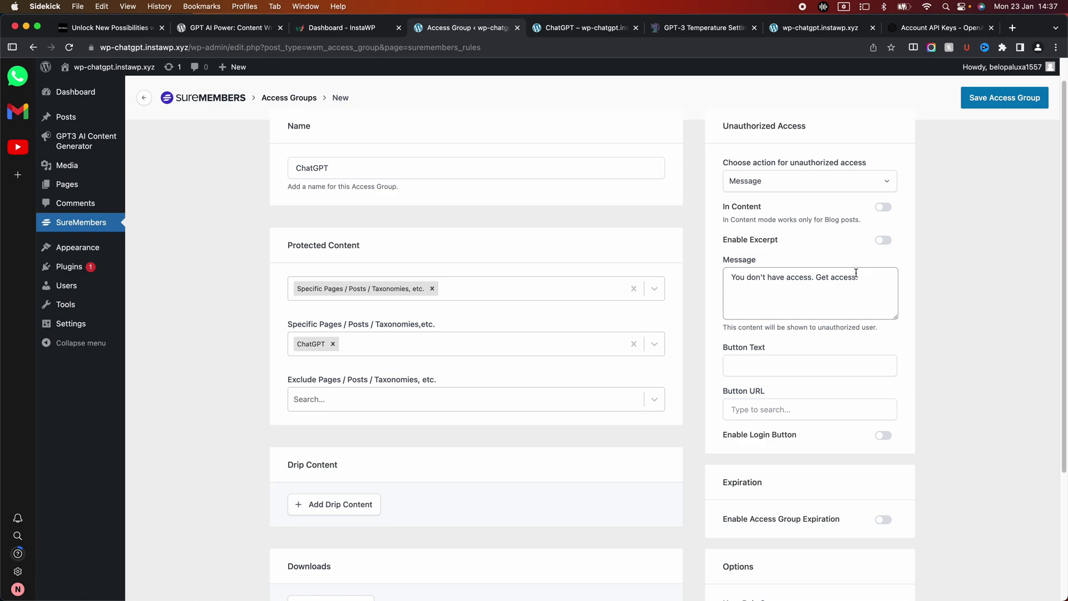
left_click(774, 365)
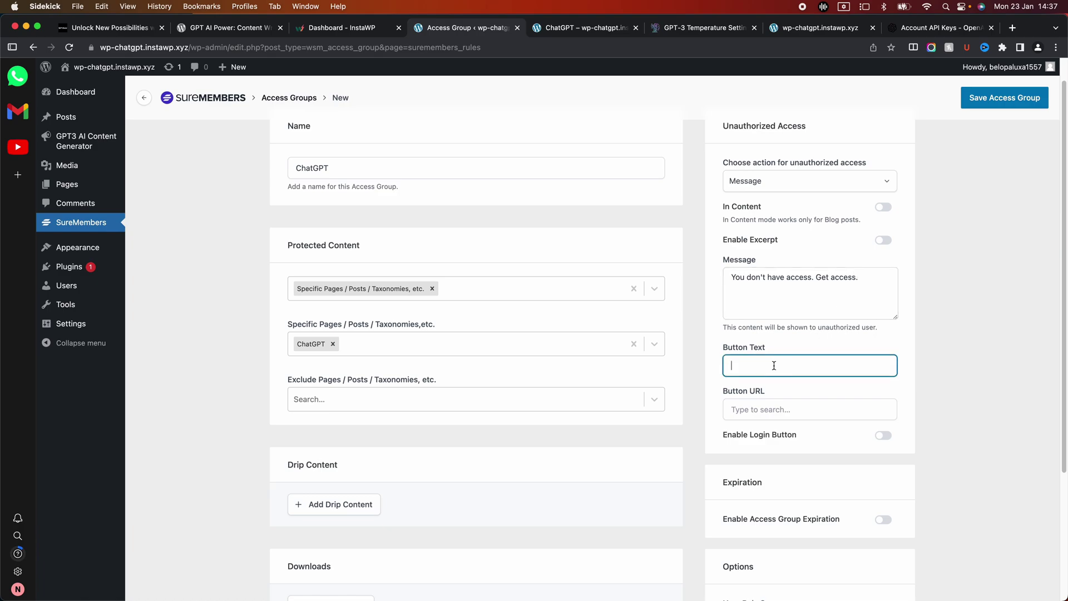
type("Get Membership")
left_click(762, 409)
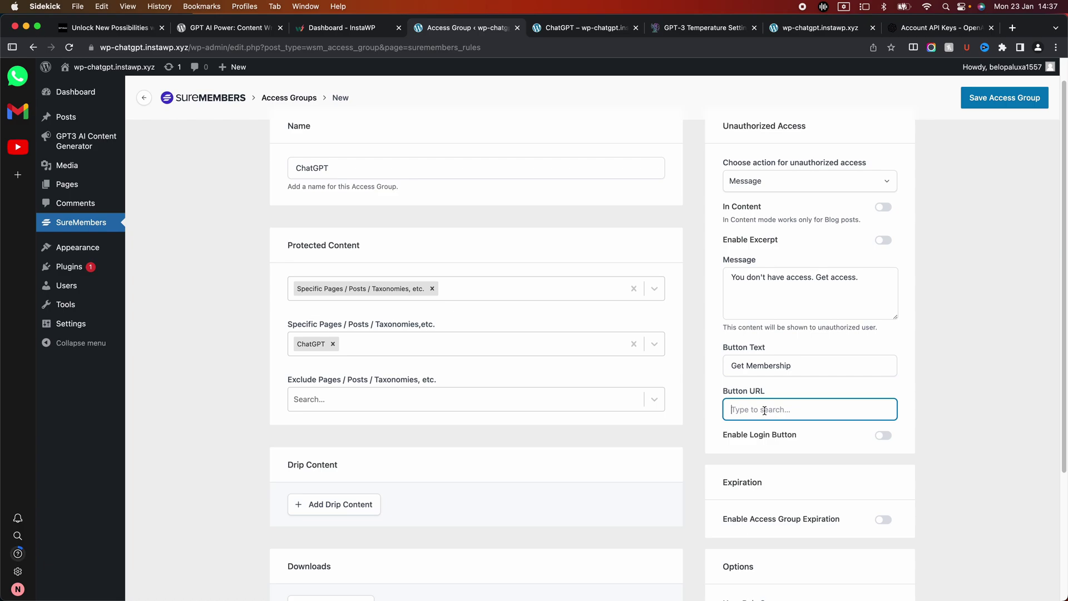
type("chat")
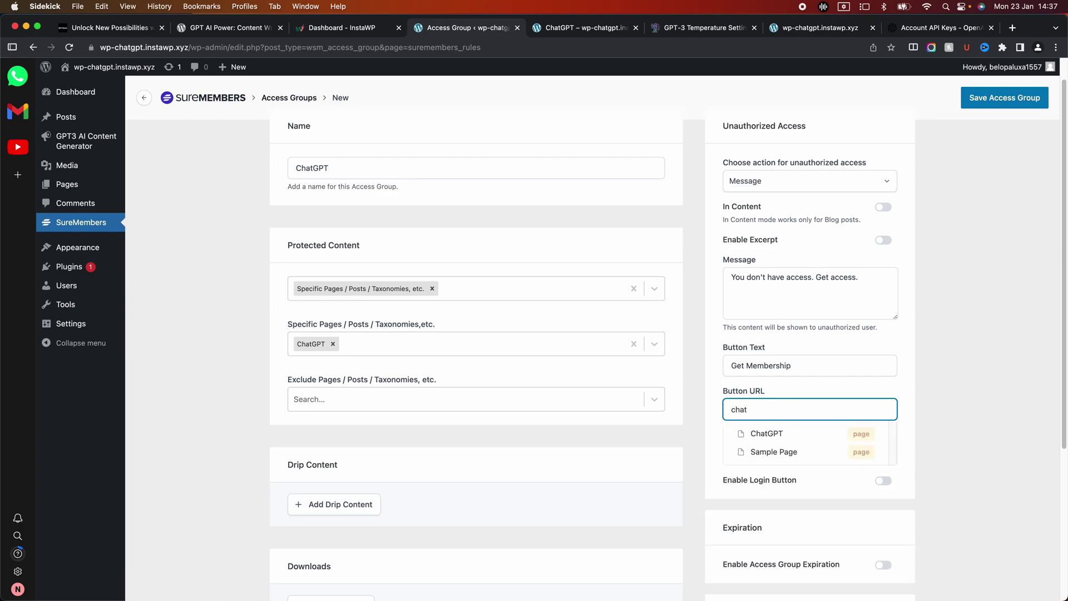
left_click(772, 451)
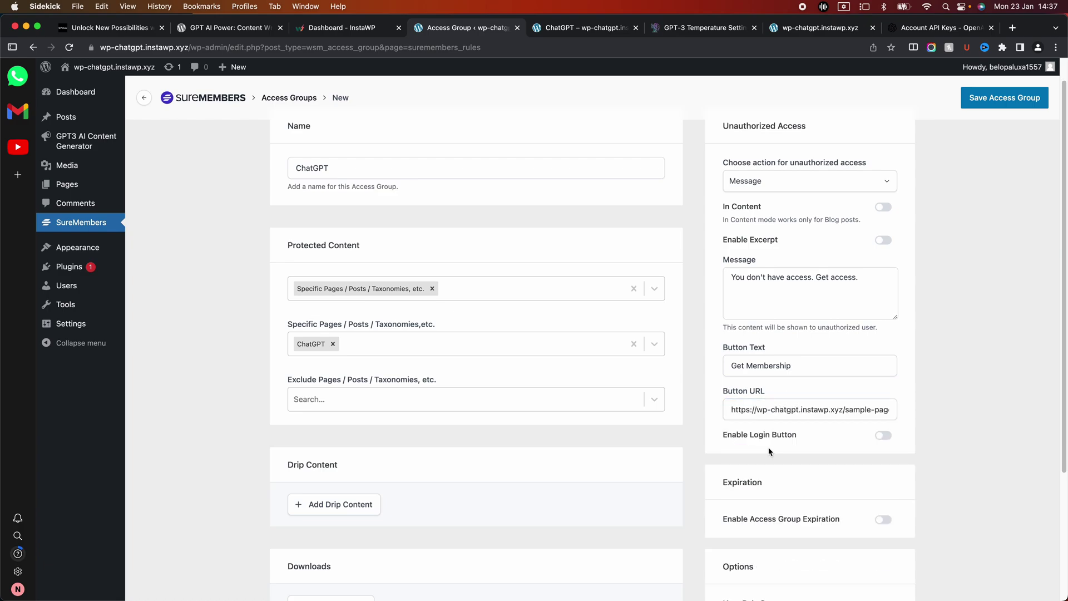
left_click(886, 435)
left_click(1004, 106)
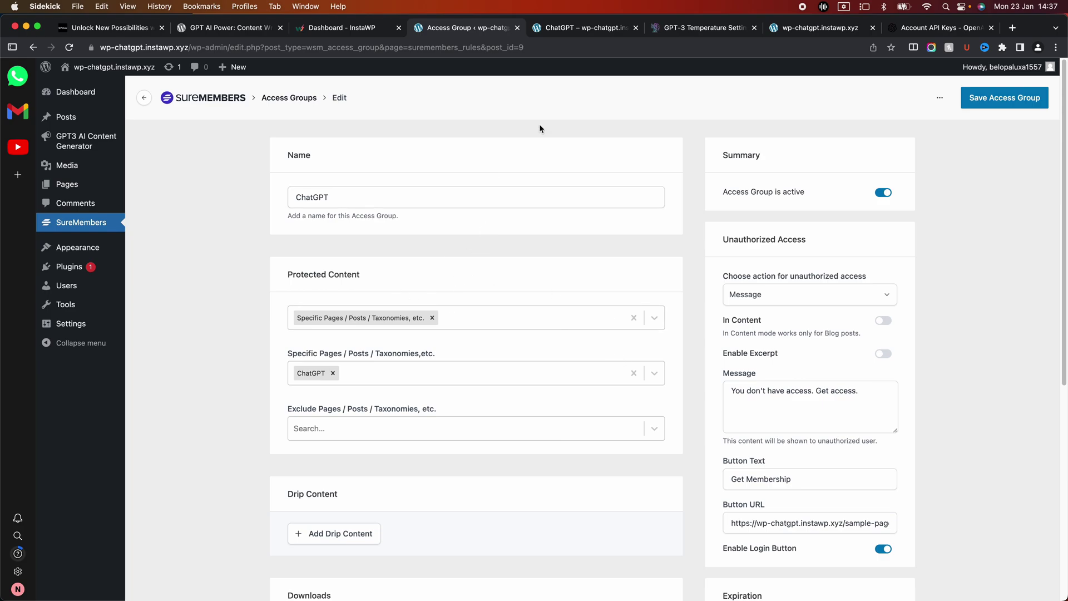
left_click(588, 32)
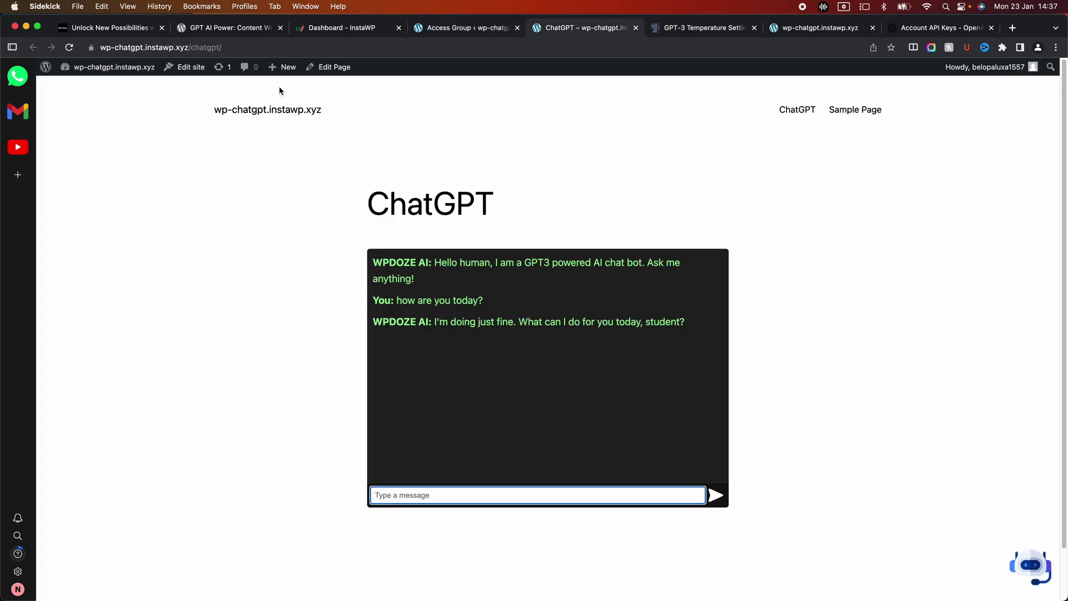
Load the ChatGPT page URL in an incognito window to confirm visitors are blocked, then close it
left_click(225, 49)
key("super+c")
left_click(1056, 48)
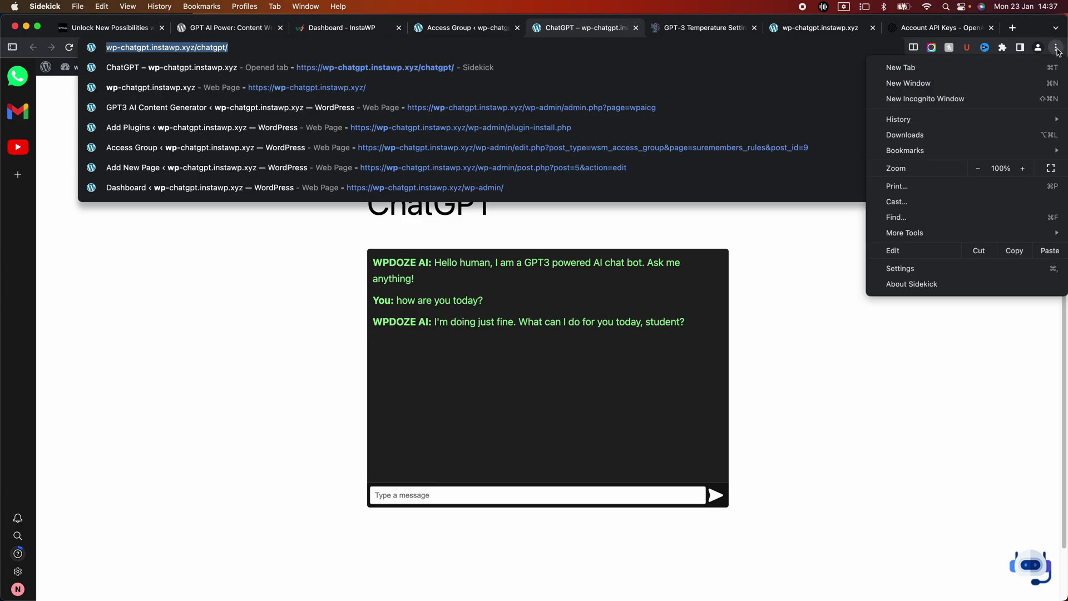
left_click(955, 99)
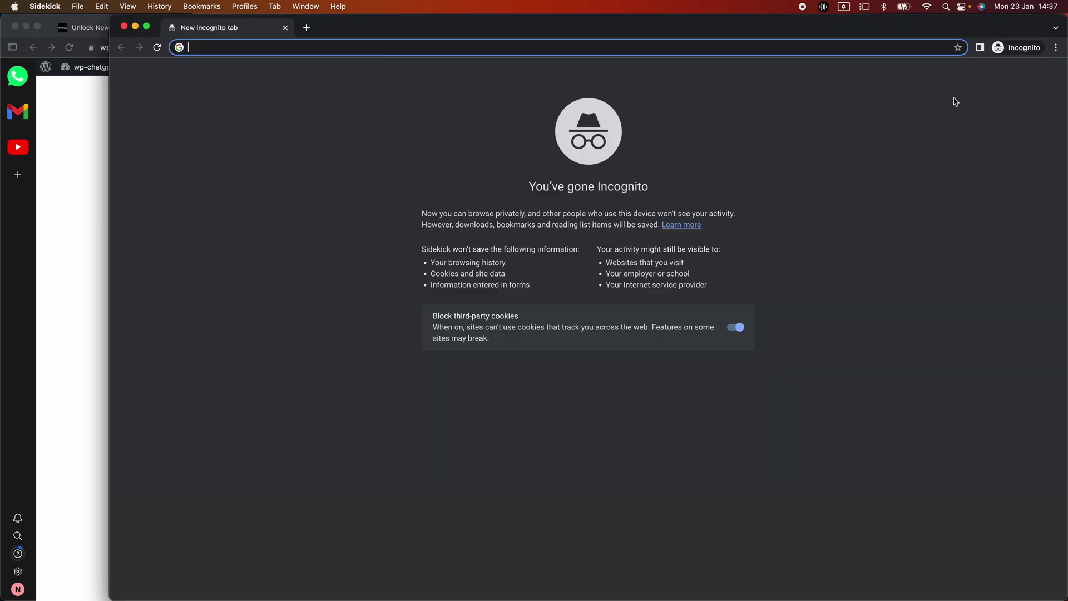
key("super+v")
key("Return")
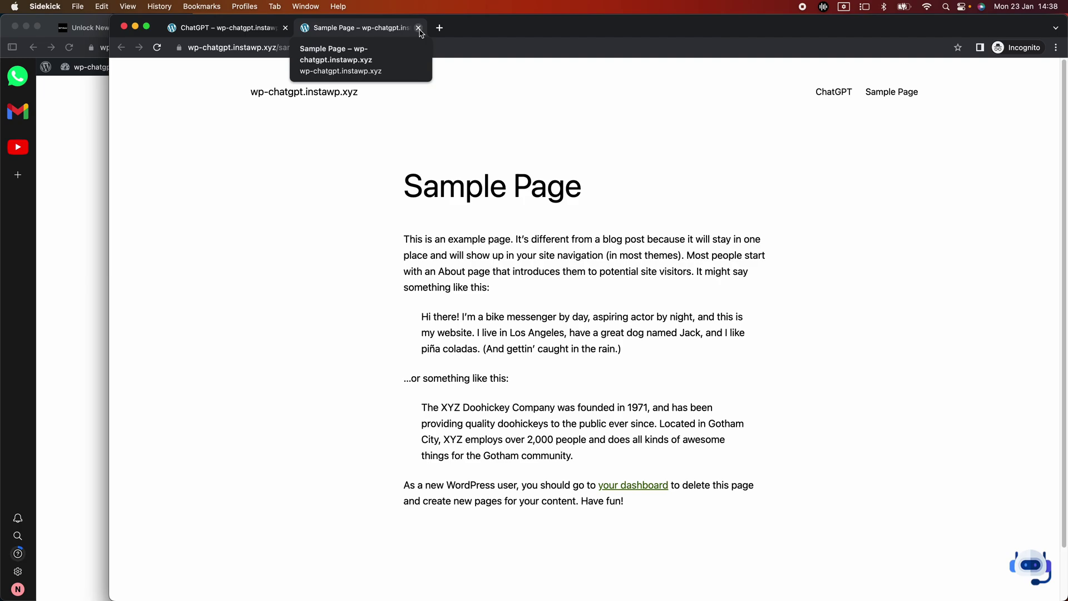
left_click(419, 27)
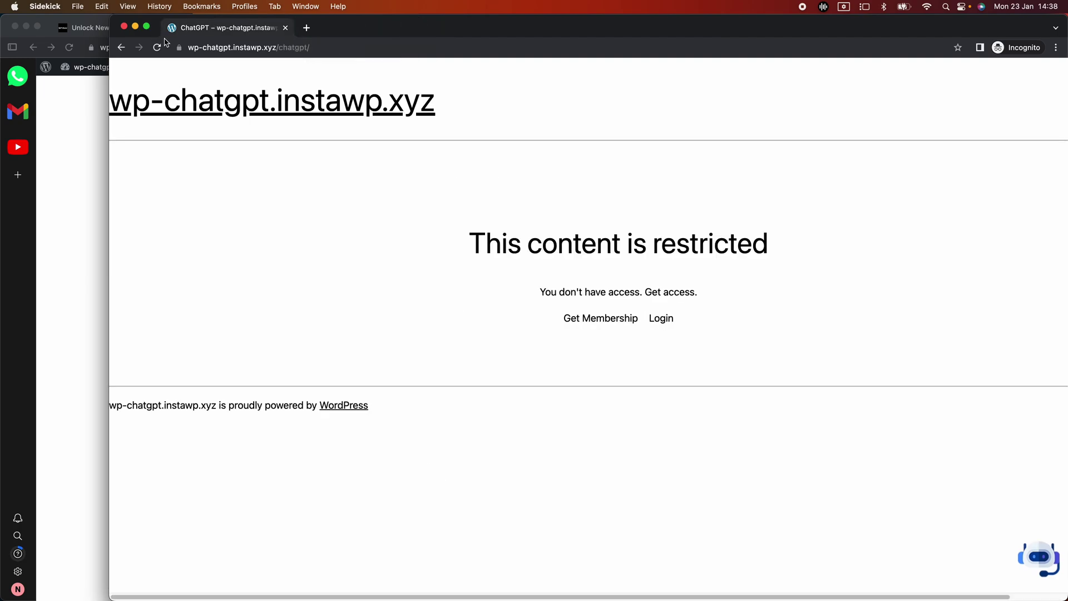
left_click(136, 26)
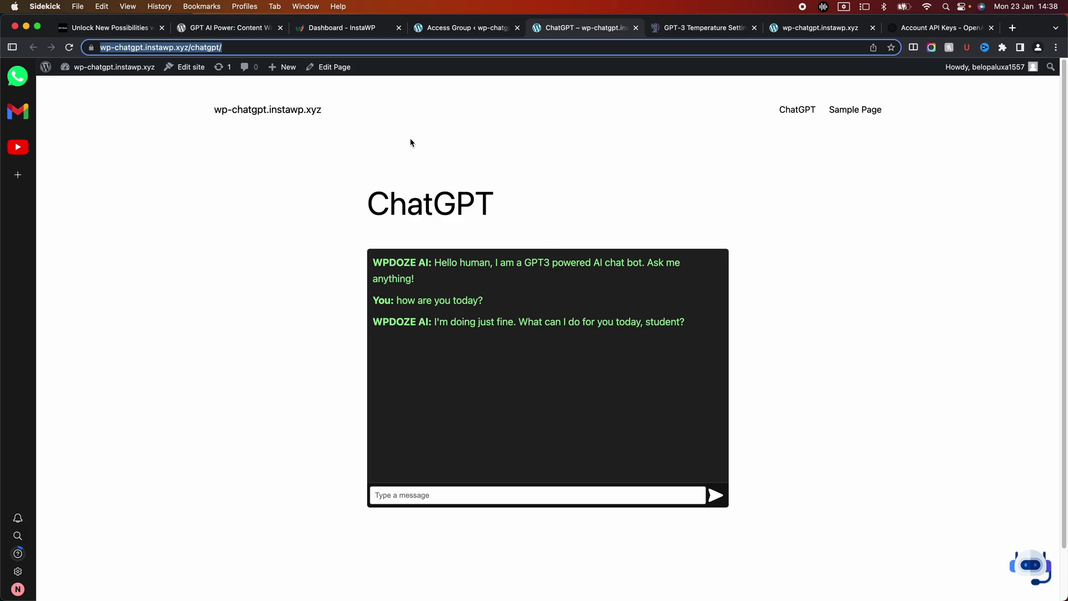
Reload the ChatGPT page in the main window for a fresh chat
left_click(261, 48)
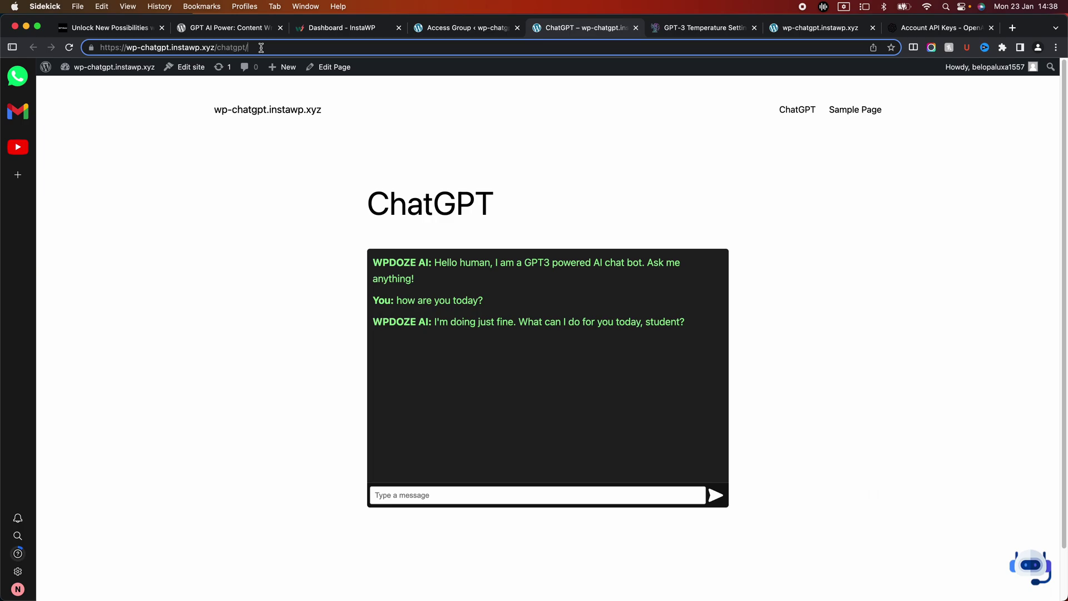
key("Return")
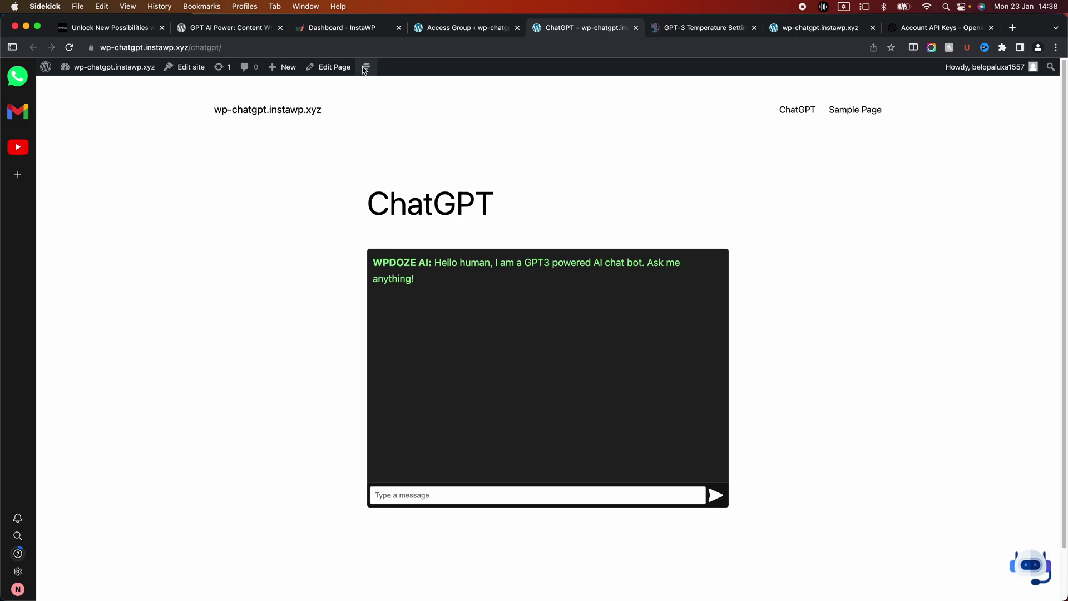
mouse_move(367, 68)
On the OpenAI API keys page, dismiss the new key notice and open Usage
left_click(930, 28)
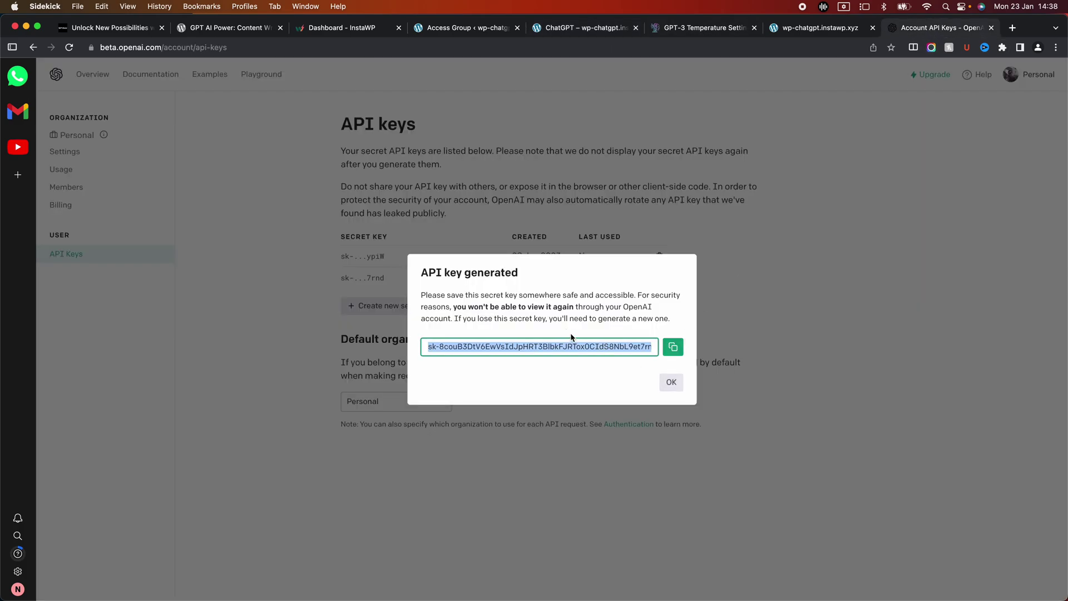
left_click(668, 382)
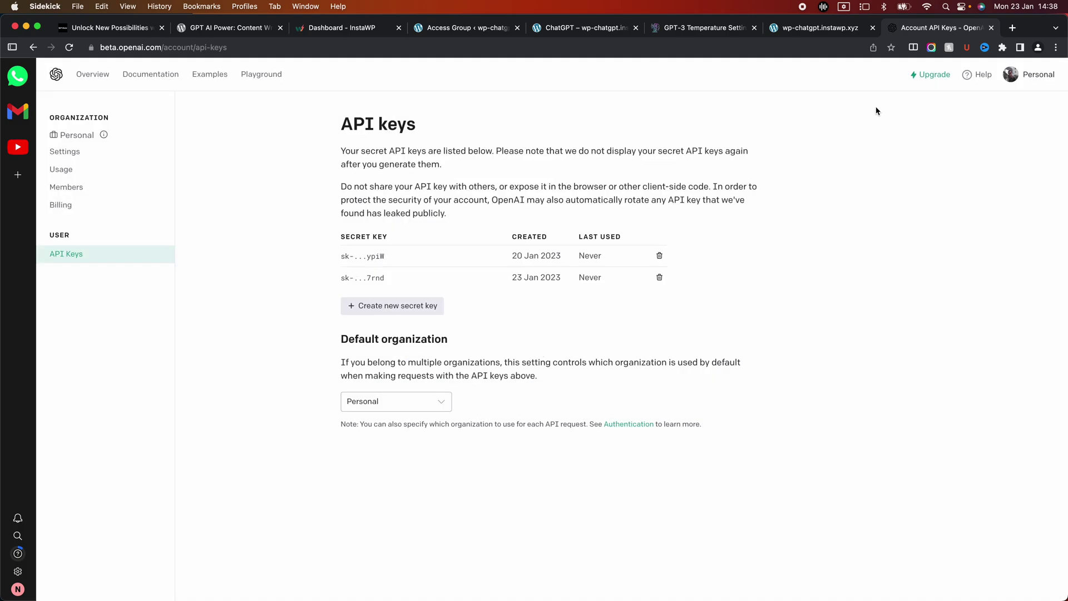
left_click(62, 175)
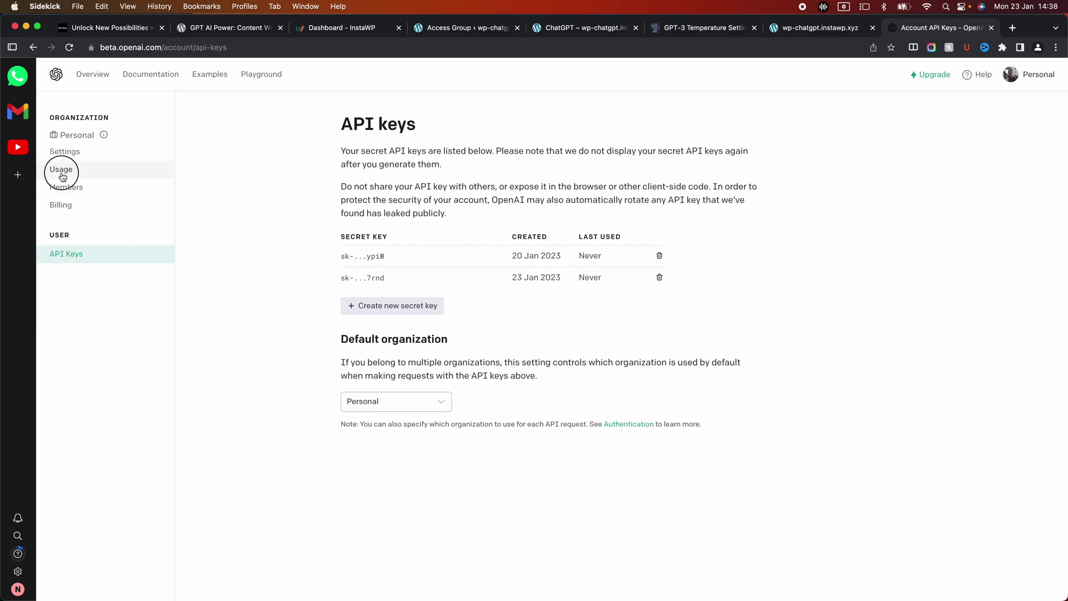